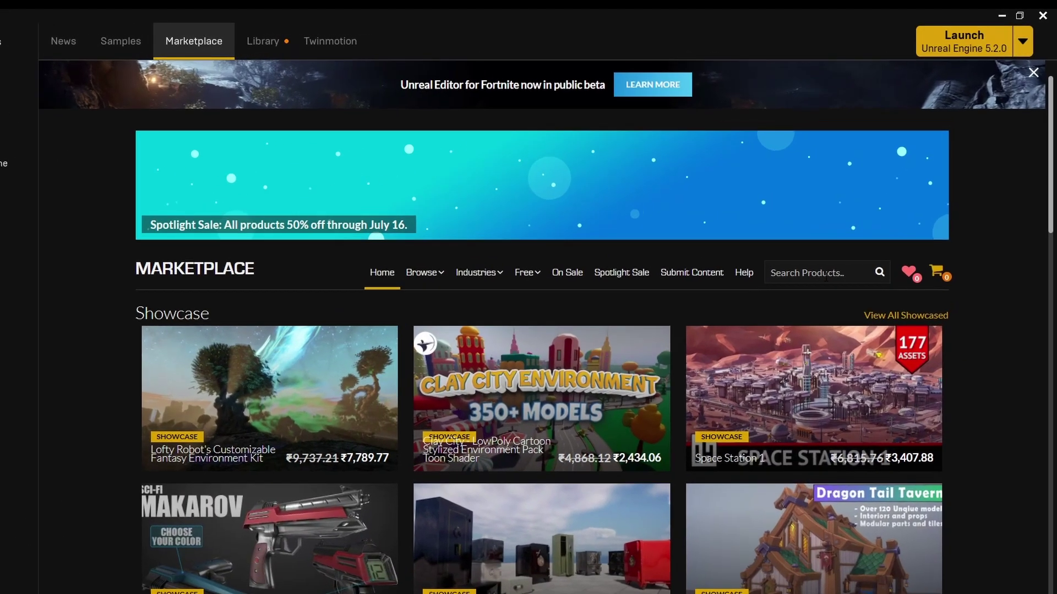
# Search the marketplace for "bazara" and open the product page of The Bazaar.
pyautogui.write('ba')
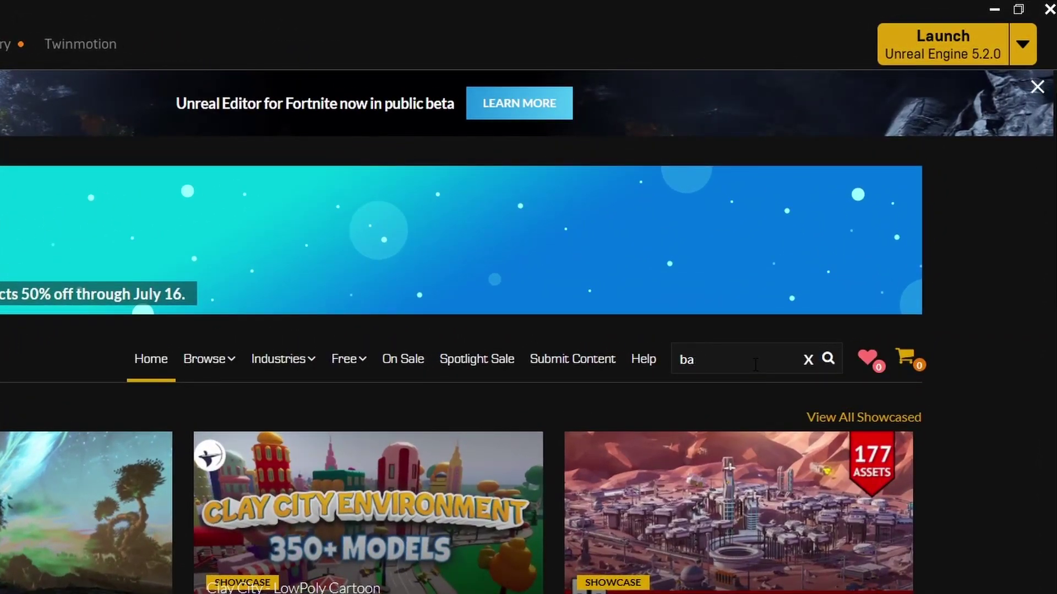
pyautogui.write('xara')
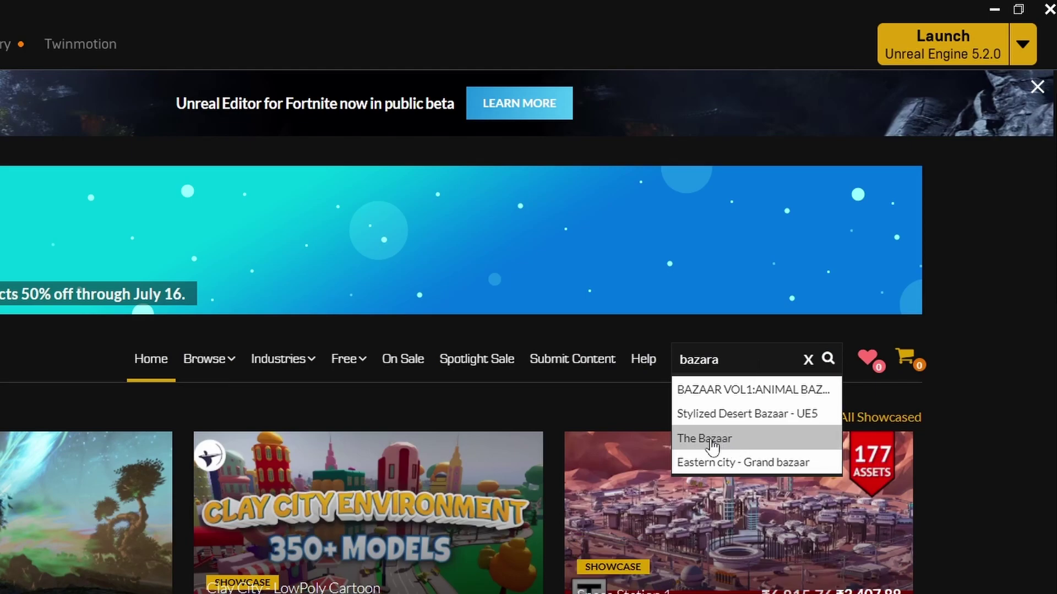
pyautogui.click(710, 439)
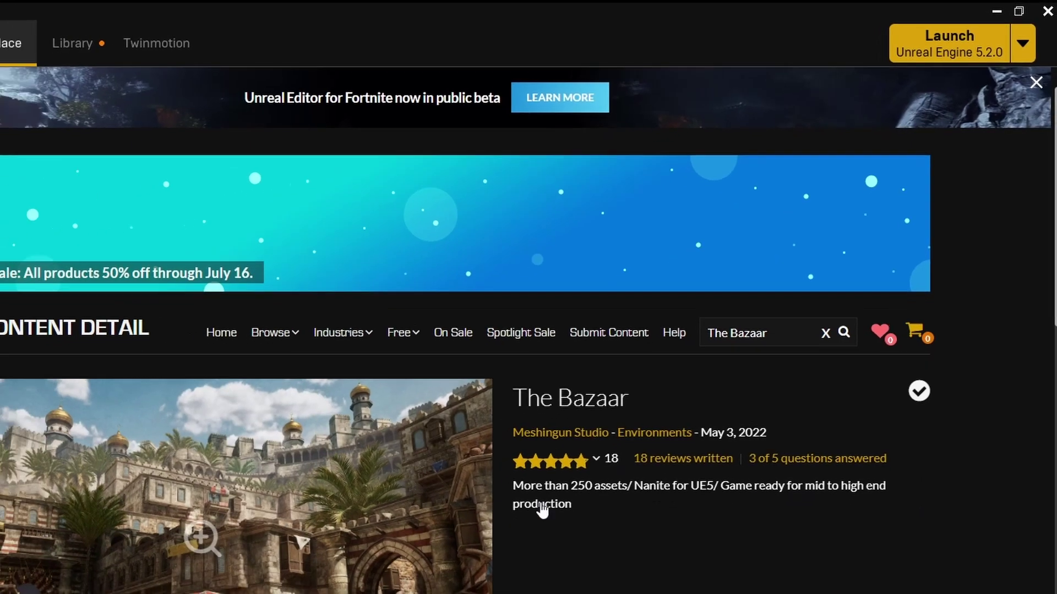
pyautogui.scroll(-2, 497, 513)
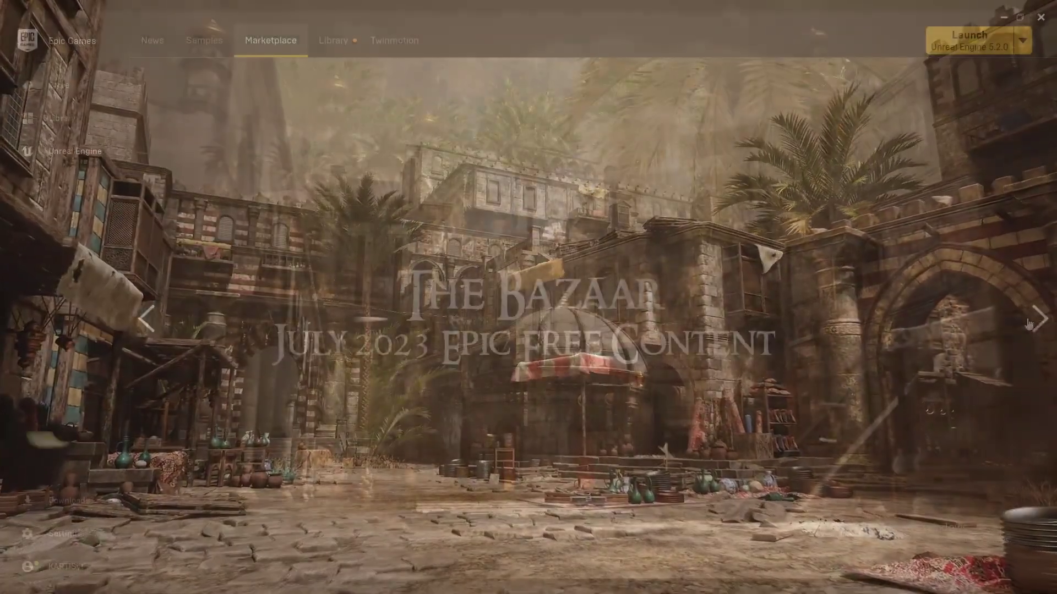
# Look through the enlarged preview images of The Bazaar and return to its product page.
pyautogui.click(1037, 322)
pyautogui.click(1037, 322)
pyautogui.click(1037, 322)
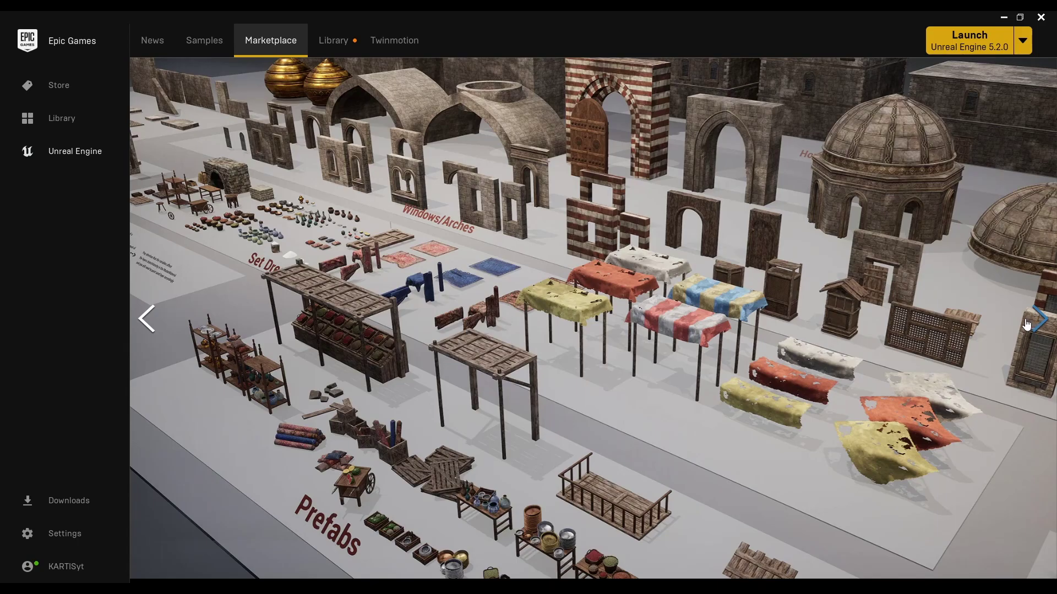
pyautogui.click(1037, 321)
pyautogui.click(1037, 322)
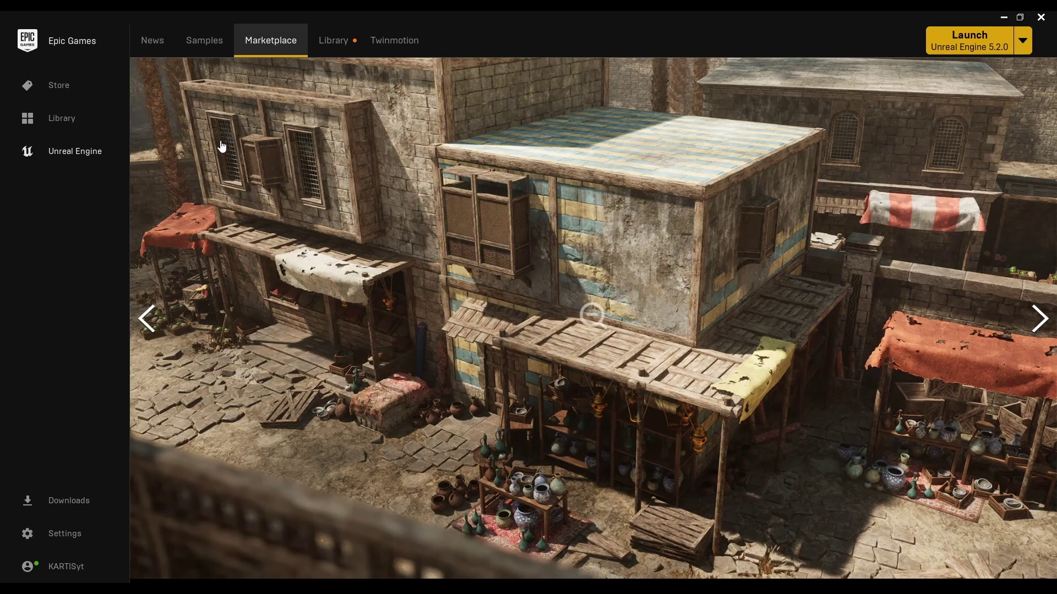
pyautogui.click(306, 98)
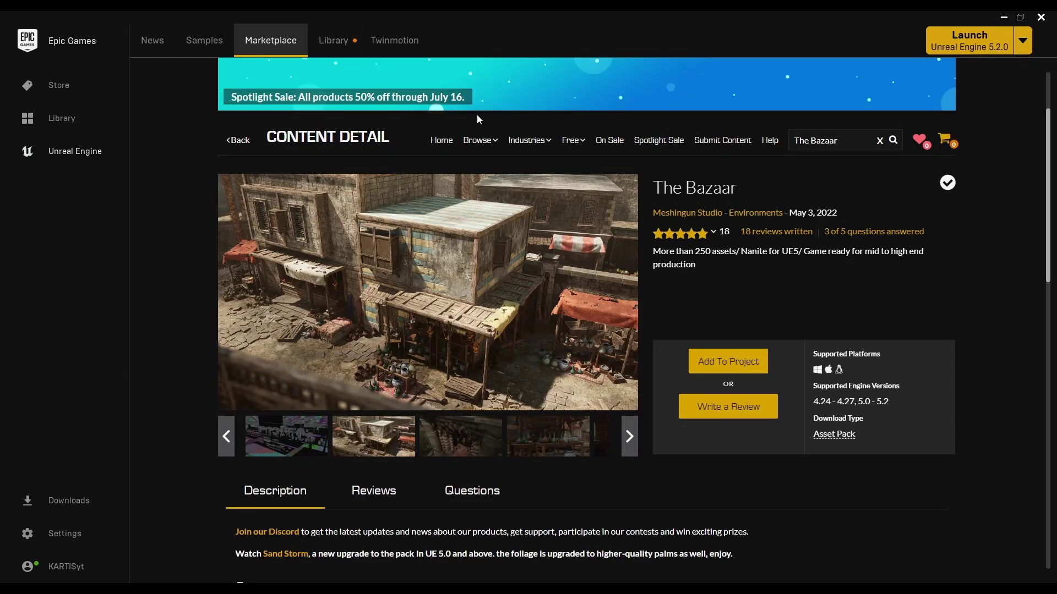
# Examine the installed engine version, the projects and the vault assets in the Unreal Engine library.
pyautogui.click(339, 54)
pyautogui.scroll(2, 601, 290)
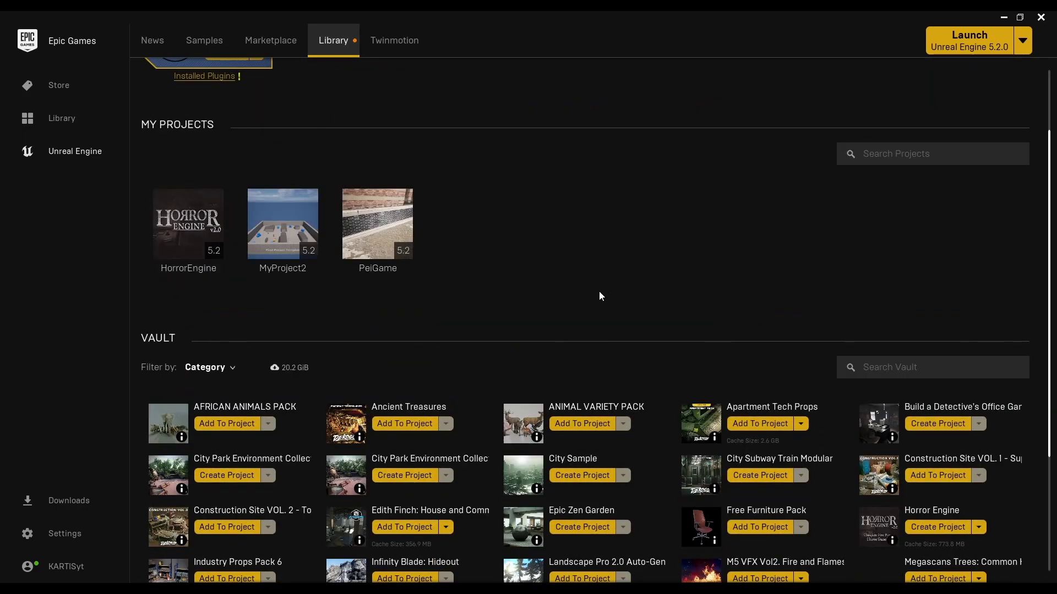
pyautogui.scroll(1, 555, 344)
pyautogui.scroll(-1, 551, 422)
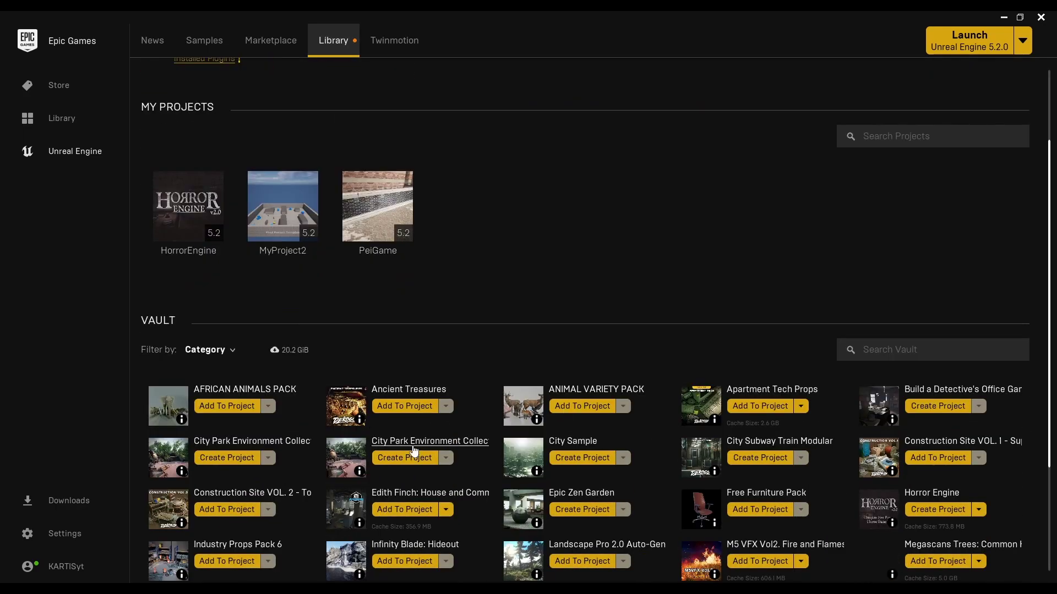
pyautogui.scroll(1, 424, 185)
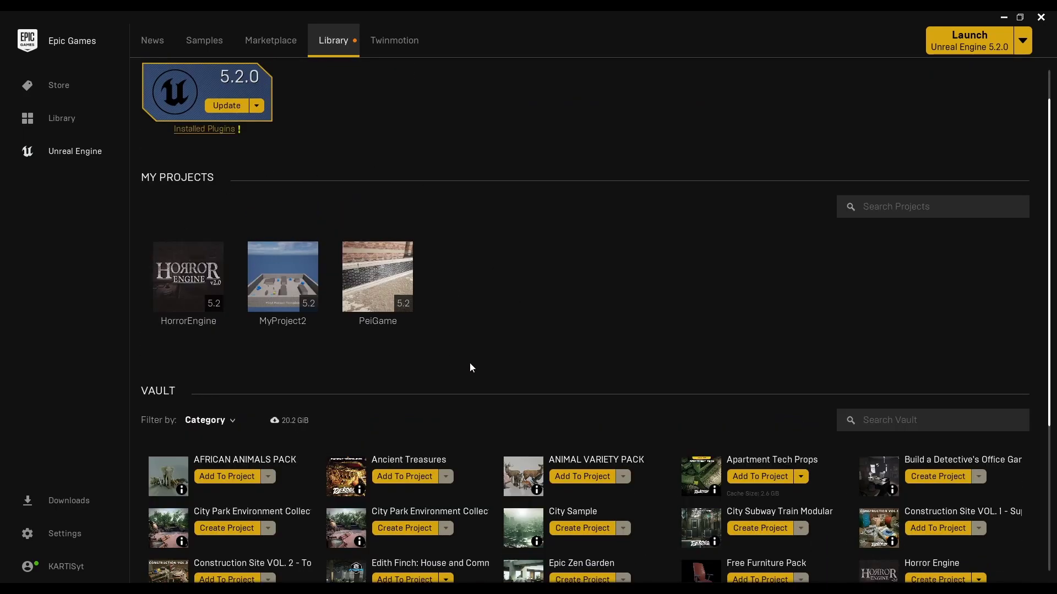
pyautogui.scroll(2, 575, 389)
pyautogui.scroll(-1, 575, 389)
pyautogui.scroll(-3, 574, 394)
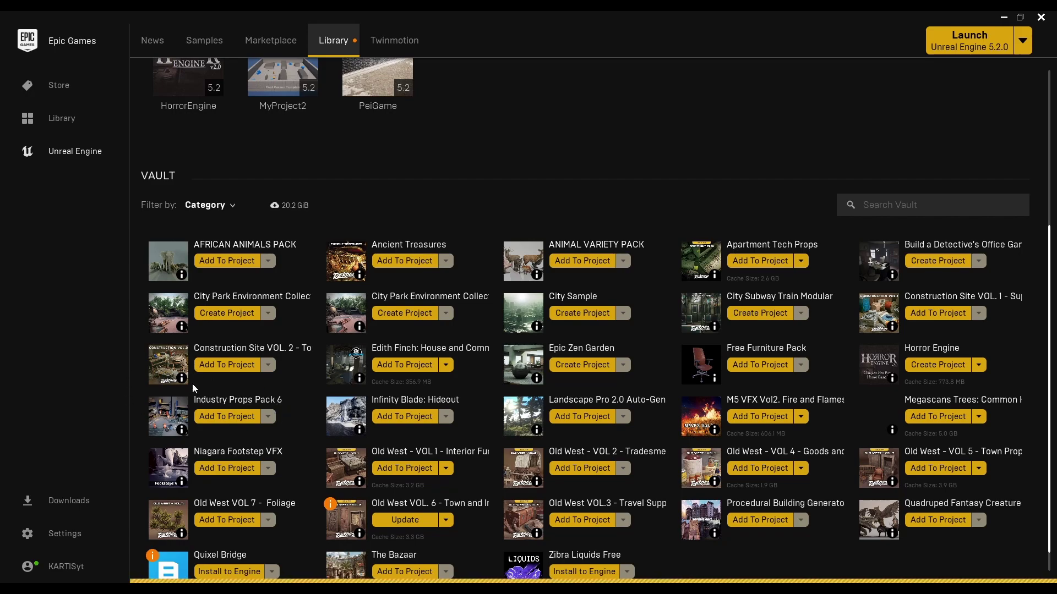
# View the second preview image of the vault's Construction Site VOL. 2 asset and check its target projects without adding it.
pyautogui.click(174, 368)
pyautogui.scroll(-2, 737, 391)
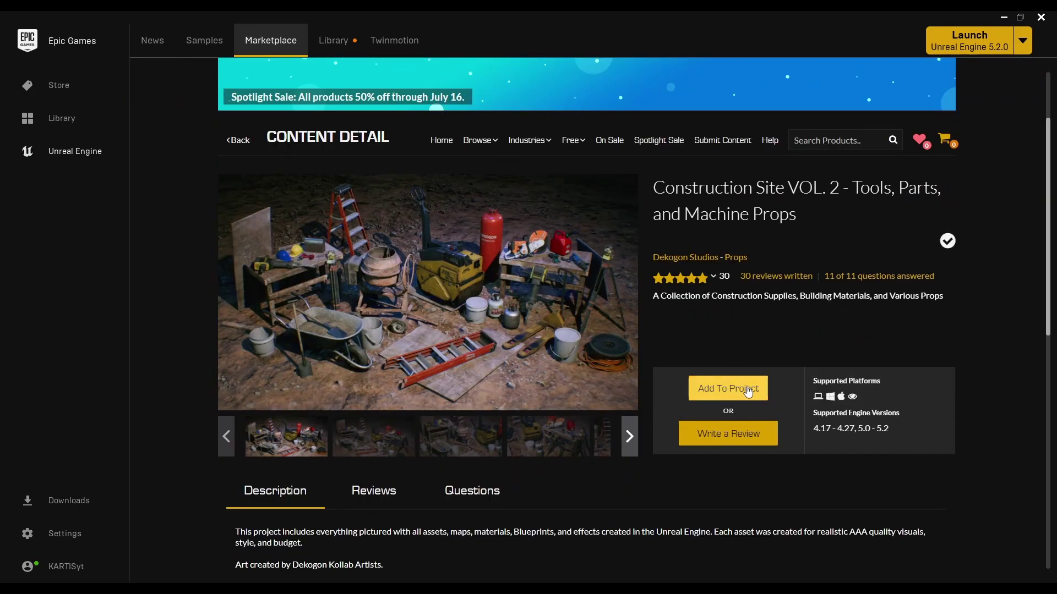
pyautogui.click(384, 427)
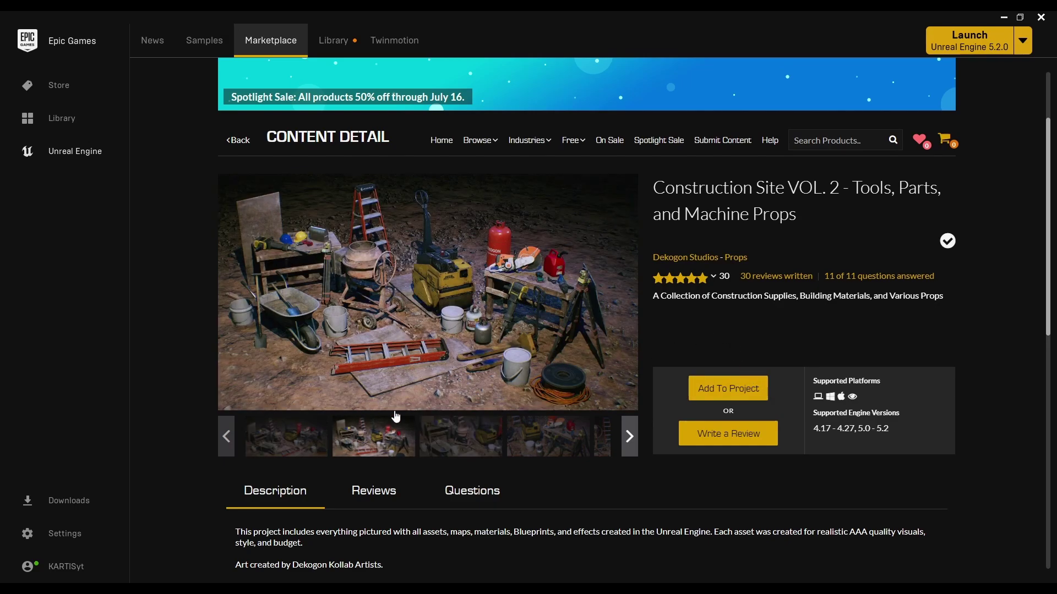
pyautogui.click(725, 392)
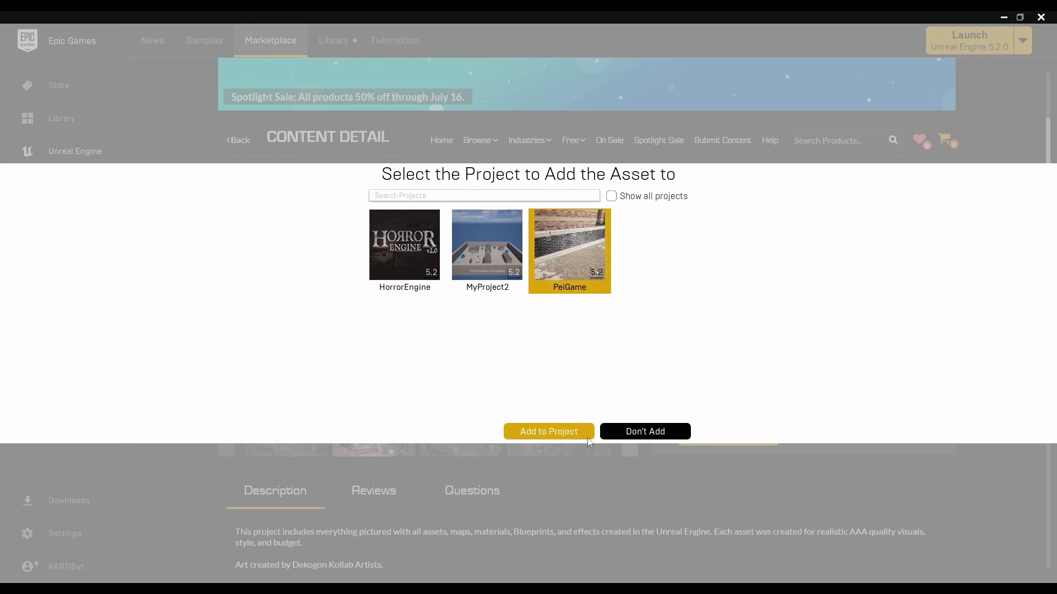
pyautogui.click(641, 435)
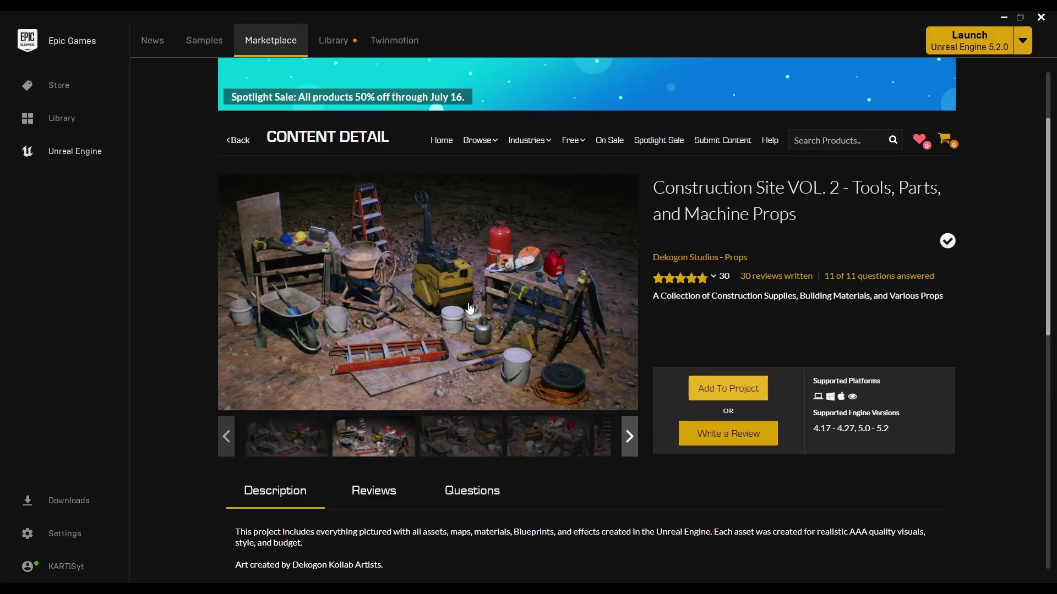
# Open the Horror Engine product page from the vault and review its project creation options and description.
pyautogui.click(333, 40)
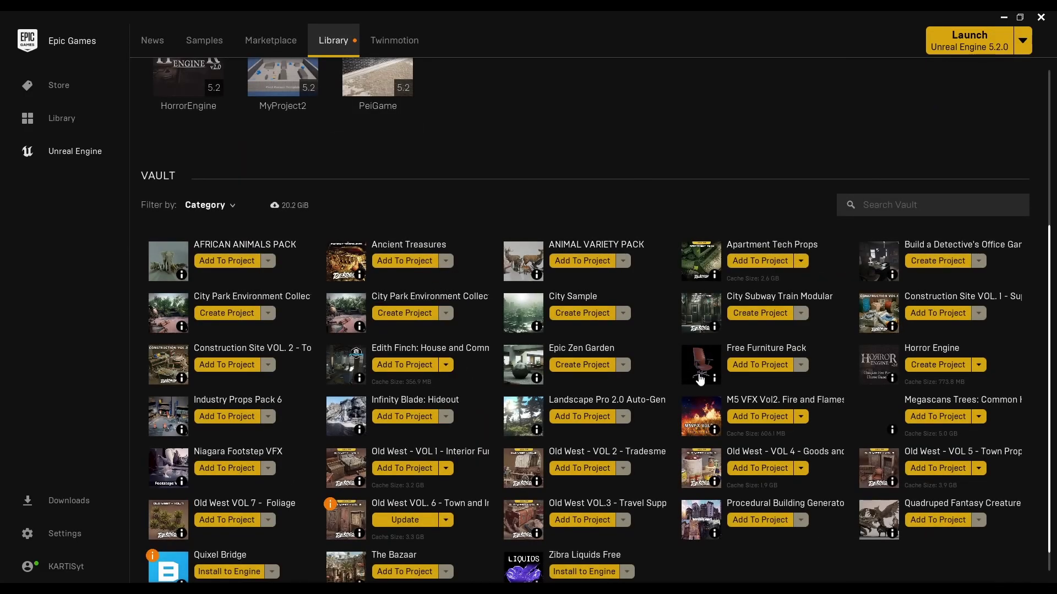
pyautogui.scroll(-1, 729, 375)
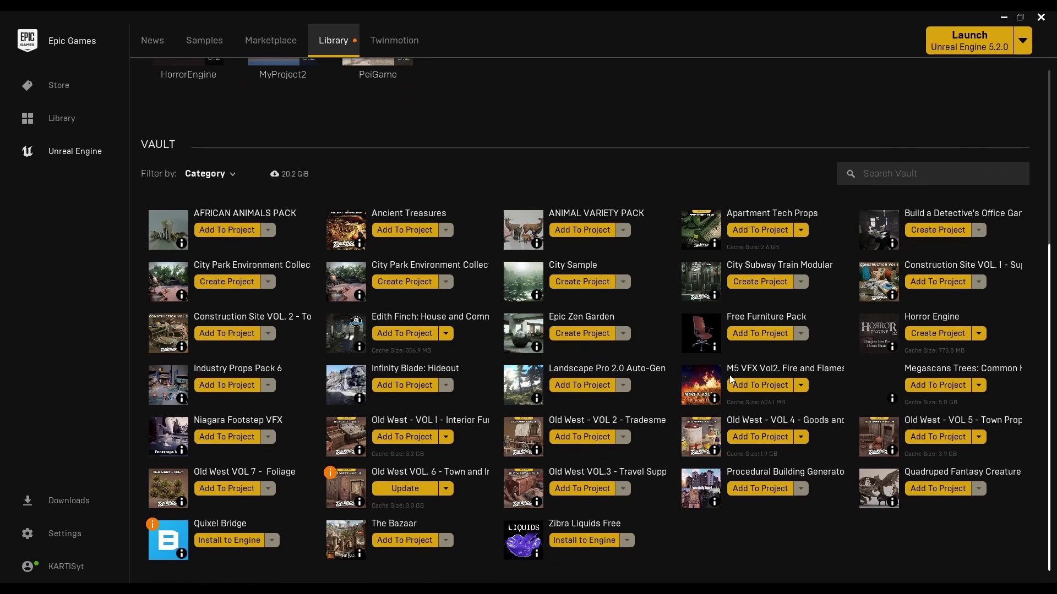
pyautogui.click(629, 479)
pyautogui.click(767, 388)
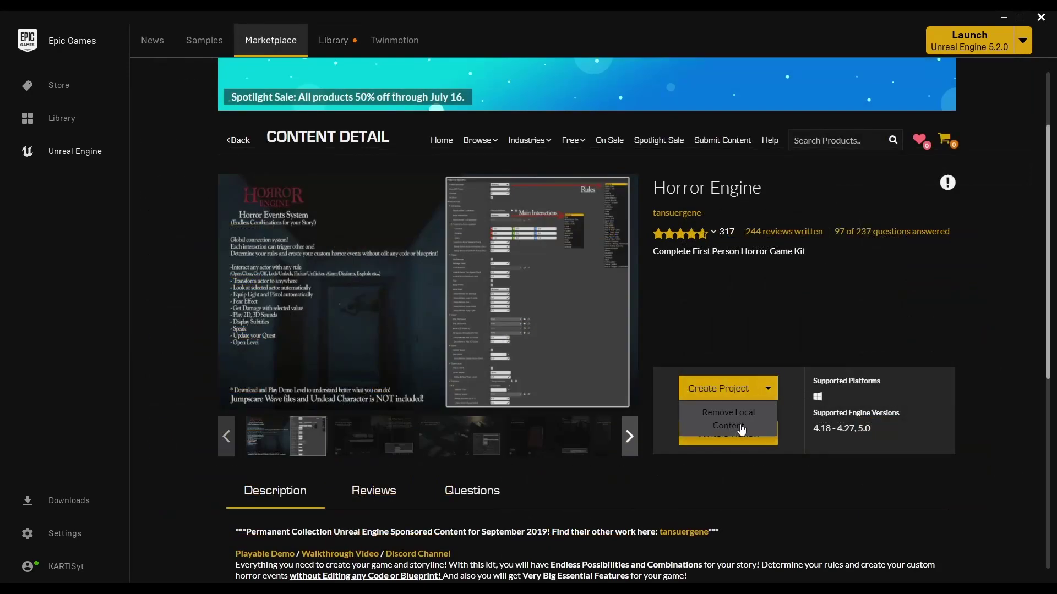
pyautogui.click(749, 306)
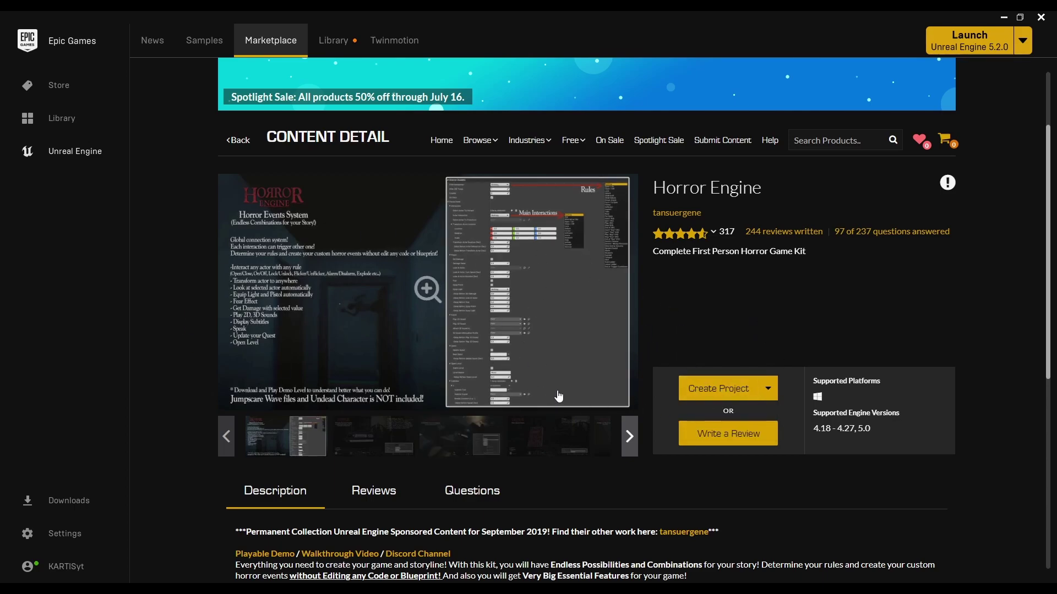
pyautogui.scroll(-2, 589, 392)
pyautogui.scroll(3, 594, 388)
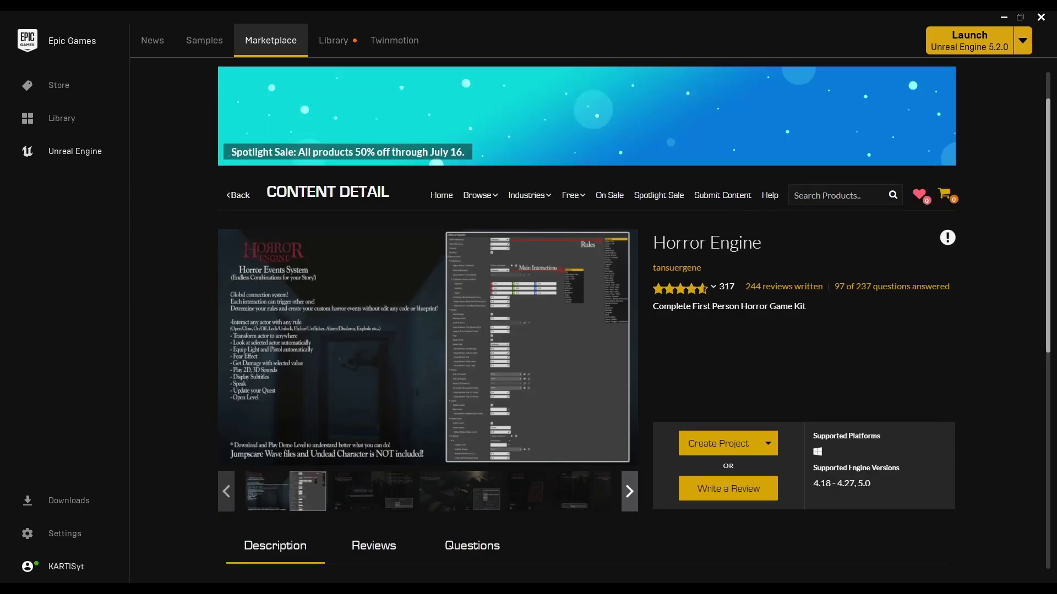
# Launch Unreal Engine and open the MyProject2 project from the recent projects.
pyautogui.press('super')
pyautogui.click(263, 401)
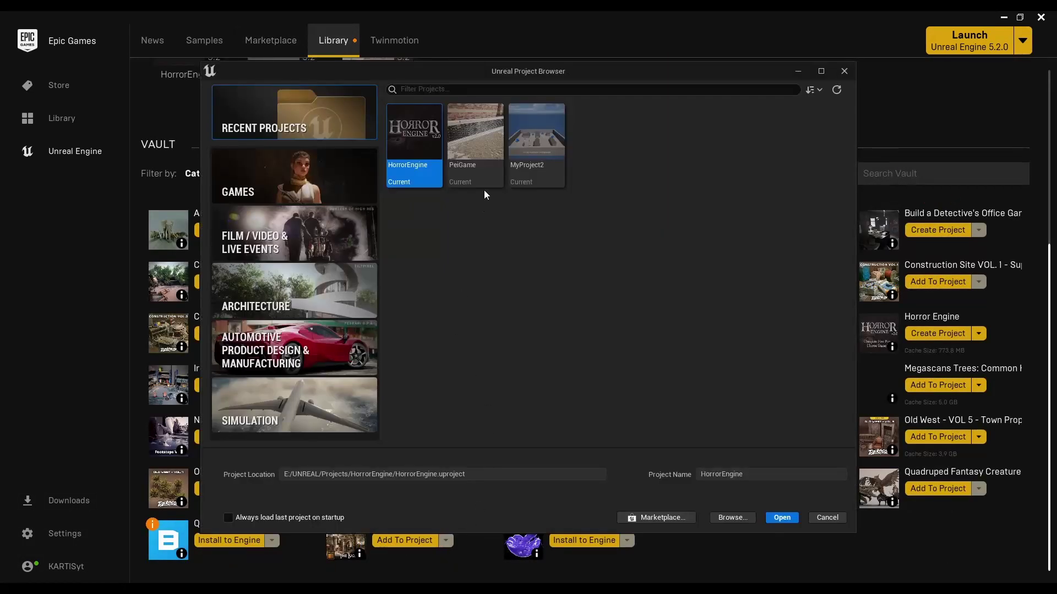
pyautogui.doubleClick(551, 149)
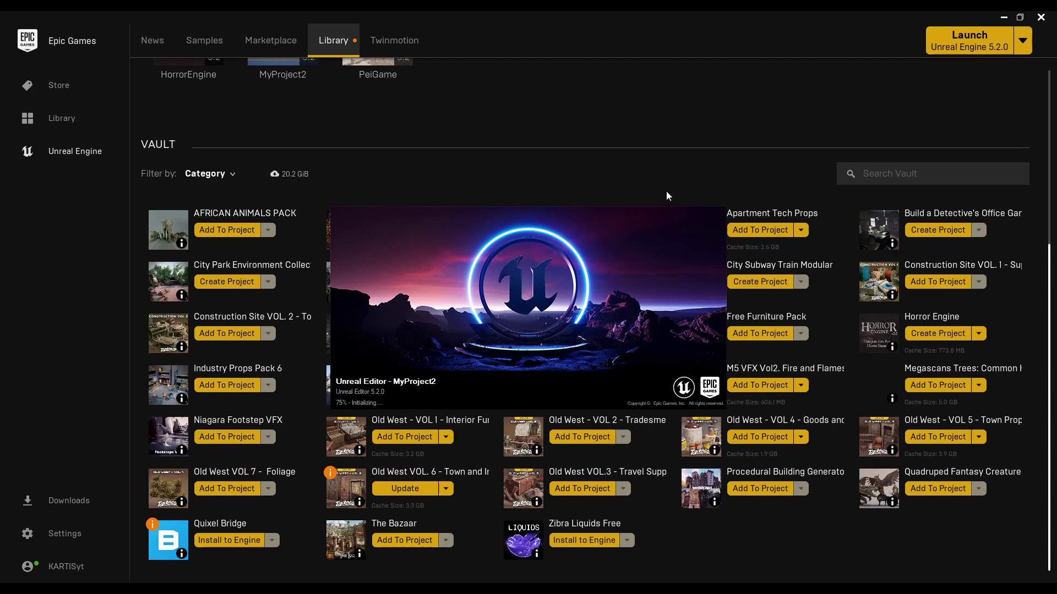
# Start a second Unreal Editor with the HorrorEngine project and close the Epic Games Launcher window.
pyautogui.press('super')
pyautogui.scroll(-4, 292, 401)
pyautogui.scroll(4, 265, 398)
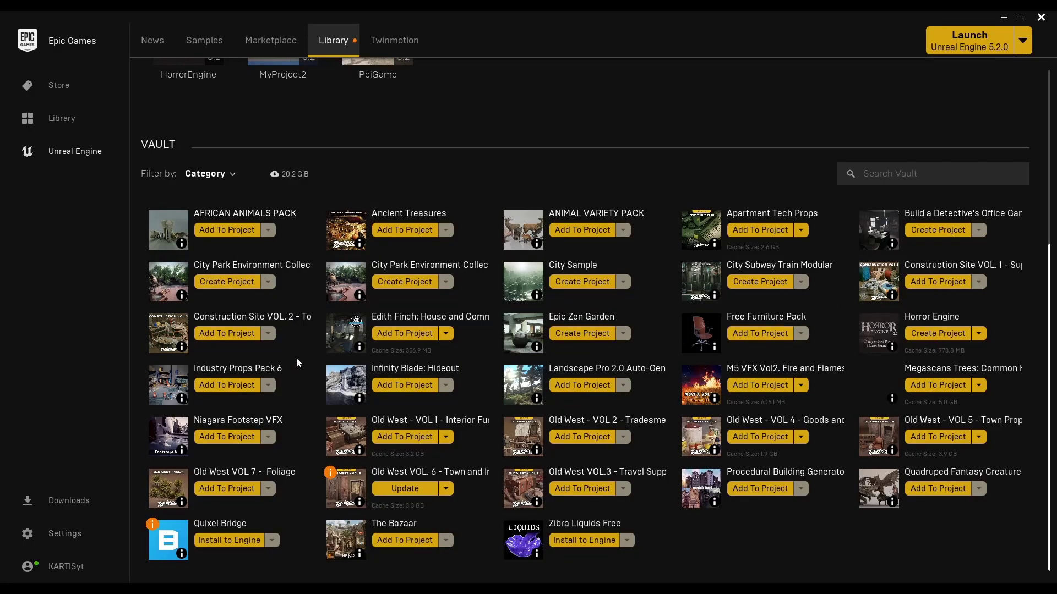
pyautogui.click(1041, 17)
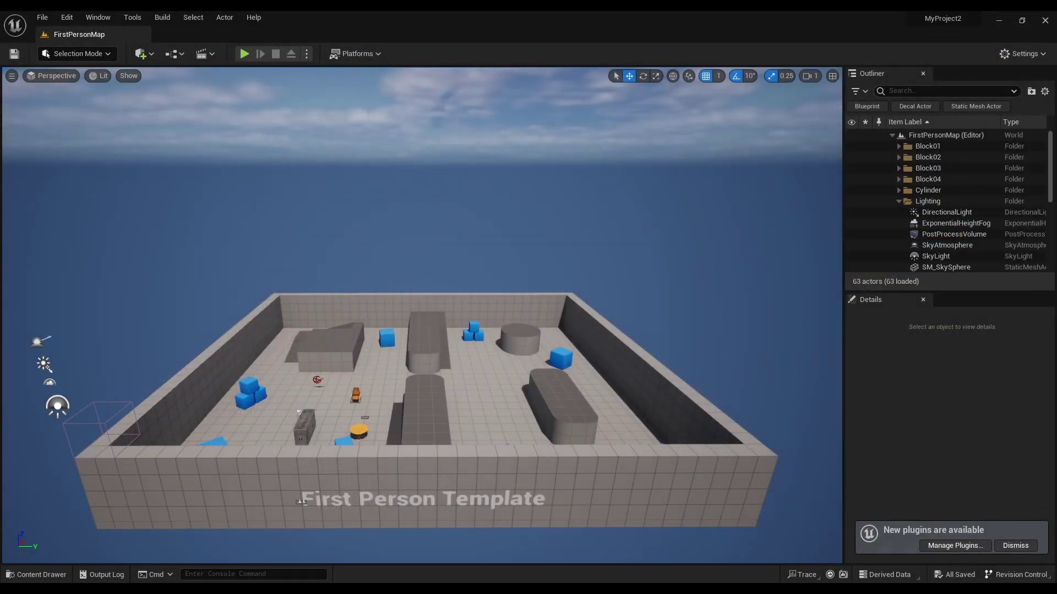
# Inspect the props around the orange chair in the FirstPersonMap level of MyProject2.
pyautogui.moveTo(421, 316); pyautogui.dragTo(491, 368, button='right')
pyautogui.press('w')
pyautogui.scroll(3, 491, 368)
# Switch to the HorrorEngine editor and look around its Overview level.
pyautogui.moveTo(391, 589)
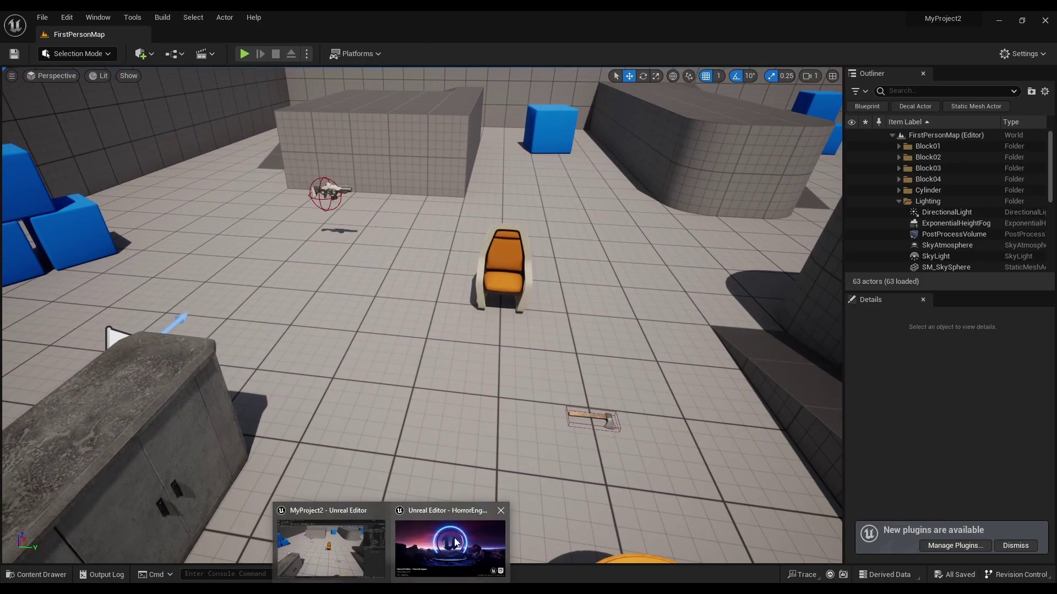
pyautogui.click(456, 542)
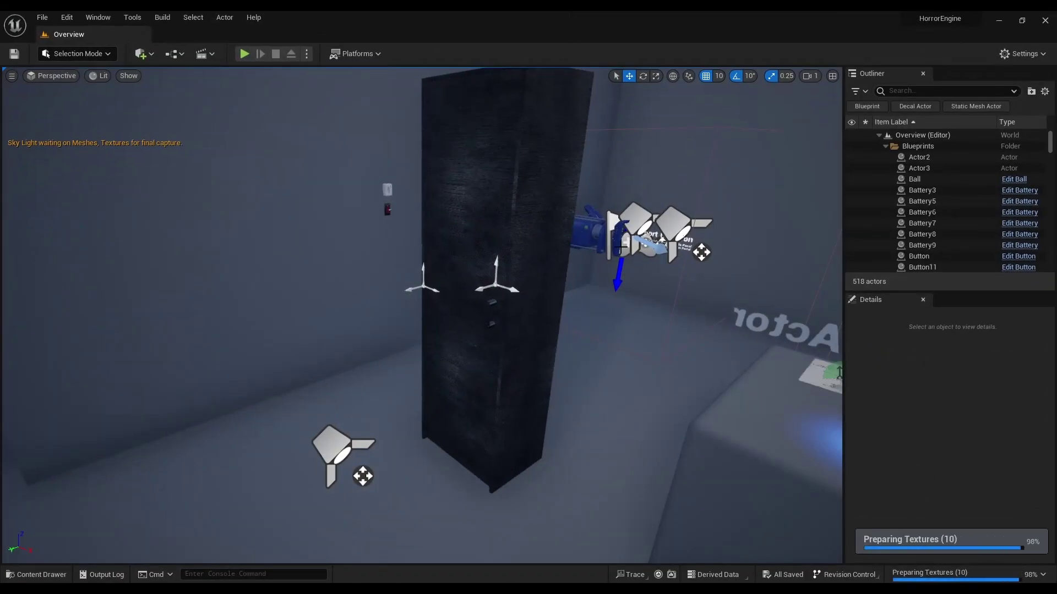
pyautogui.moveTo(574, 363); pyautogui.dragTo(561, 388, button='right')
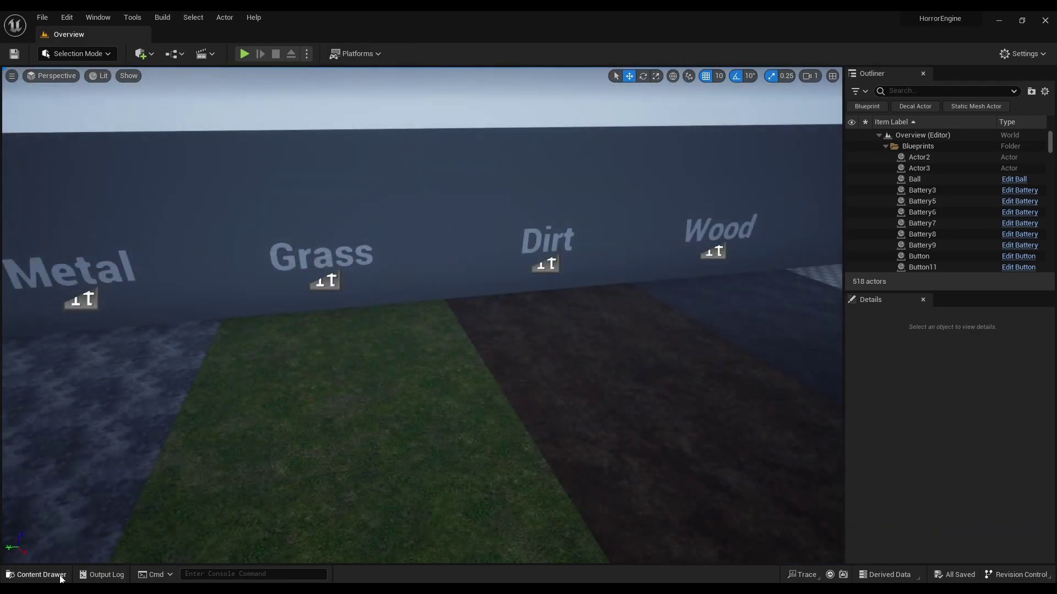
# Browse the HorrorEngine project's content to the Meshes folder inside the HorrorEngine folder.
pyautogui.click(61, 576)
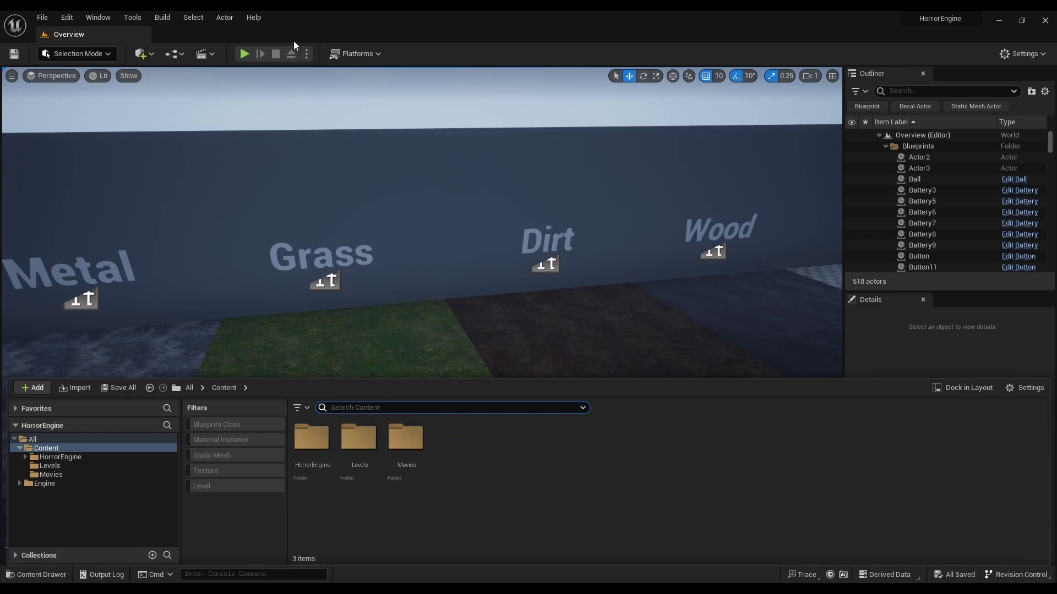
pyautogui.doubleClick(315, 22)
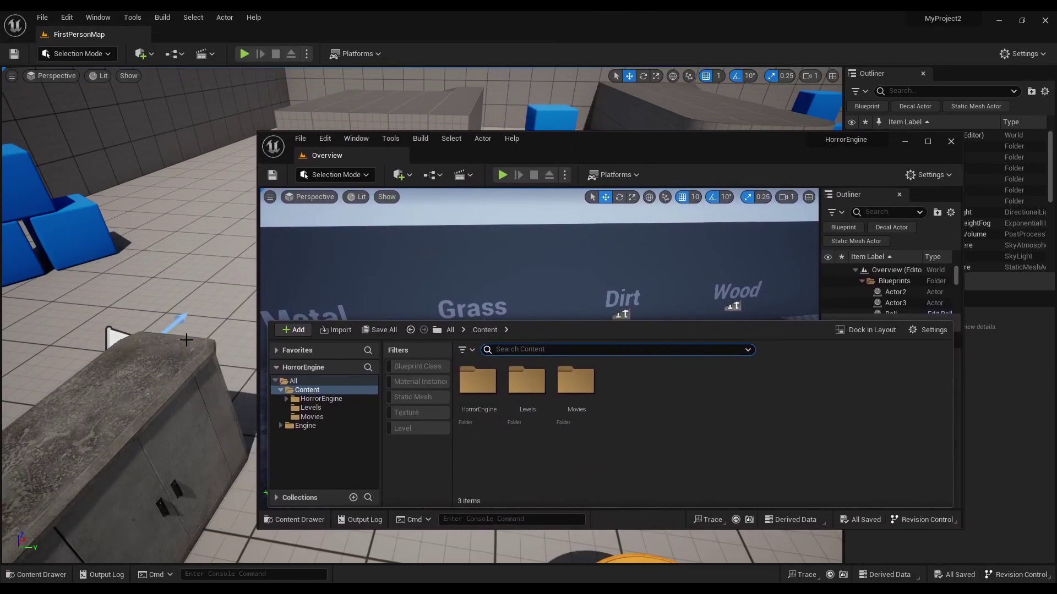
pyautogui.doubleClick(685, 147)
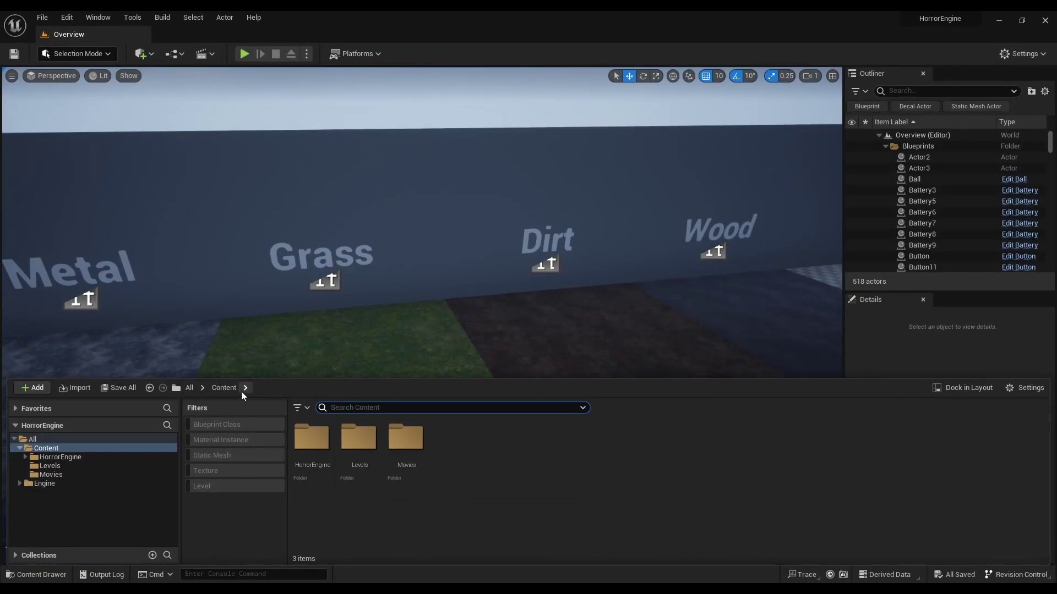
pyautogui.doubleClick(332, 459)
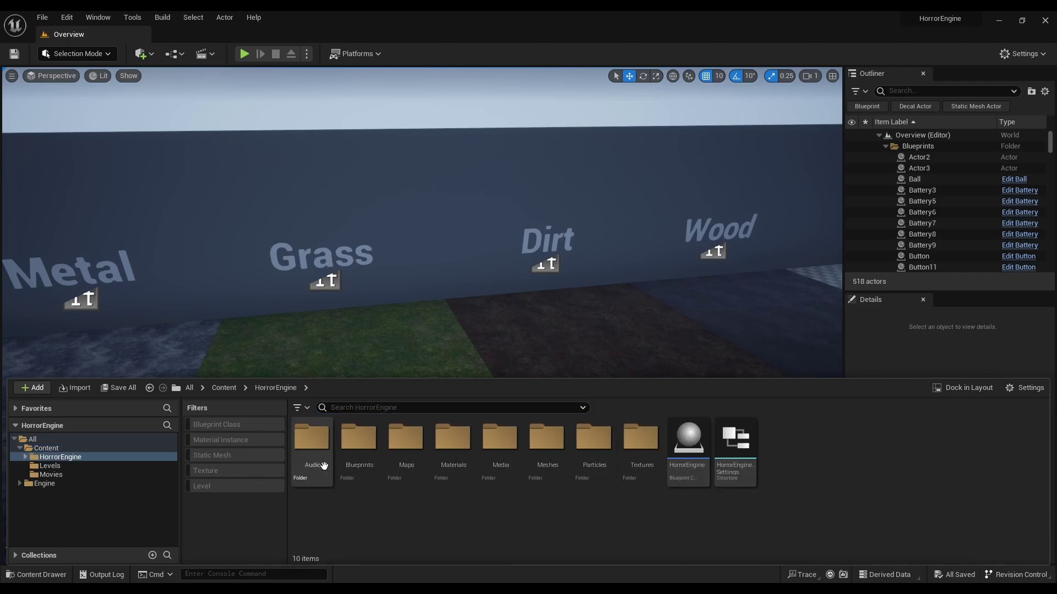
pyautogui.doubleClick(324, 467)
pyautogui.click(277, 388)
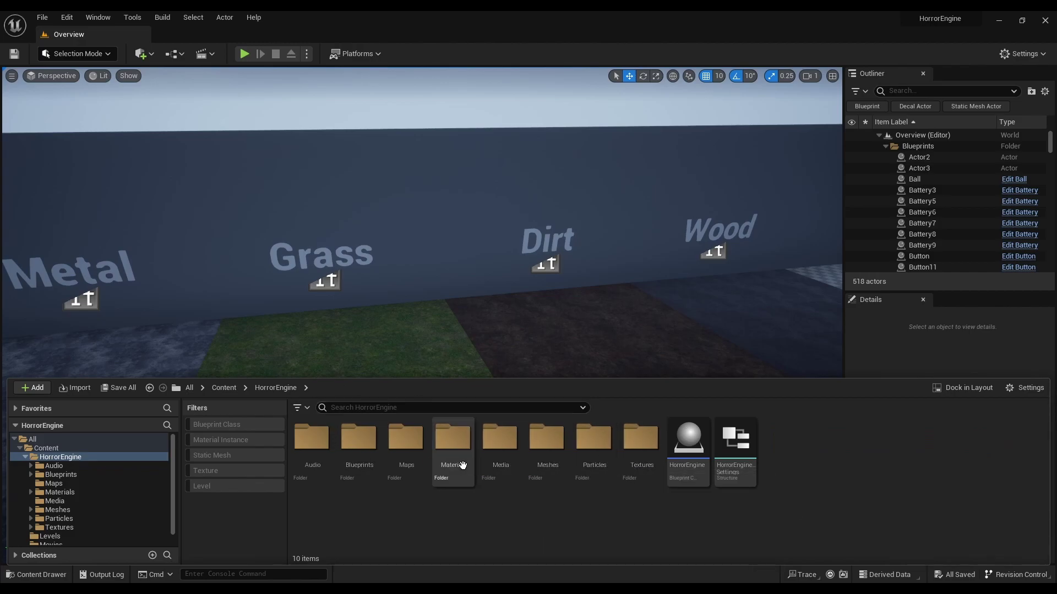
pyautogui.doubleClick(547, 443)
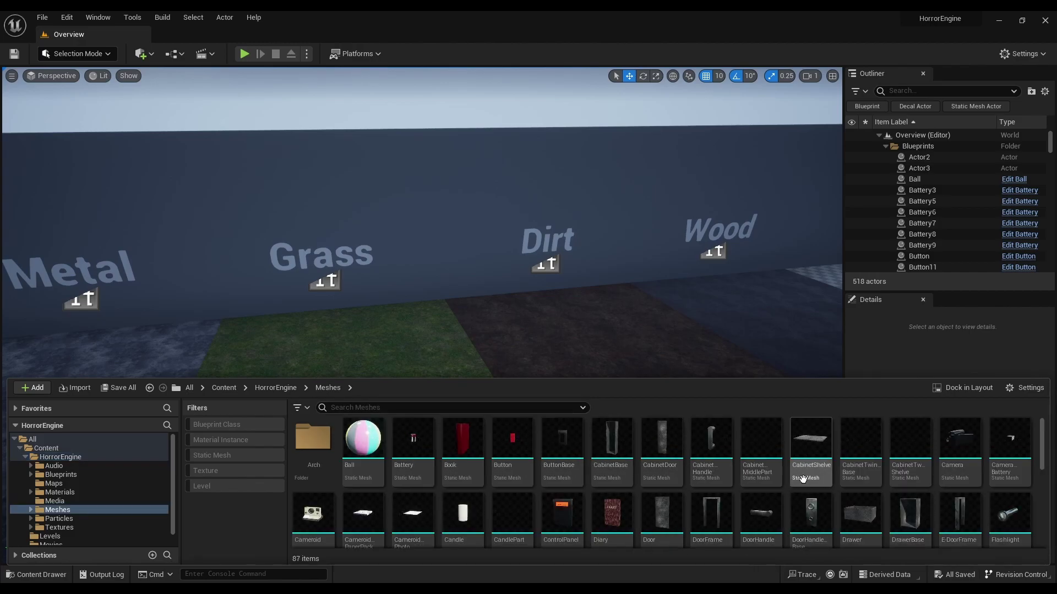
# Open the migration report for the Diary mesh and exclude the Diary, DiaryNormal, Empty_Normal and Empty_White textures.
pyautogui.rightClick(612, 517)
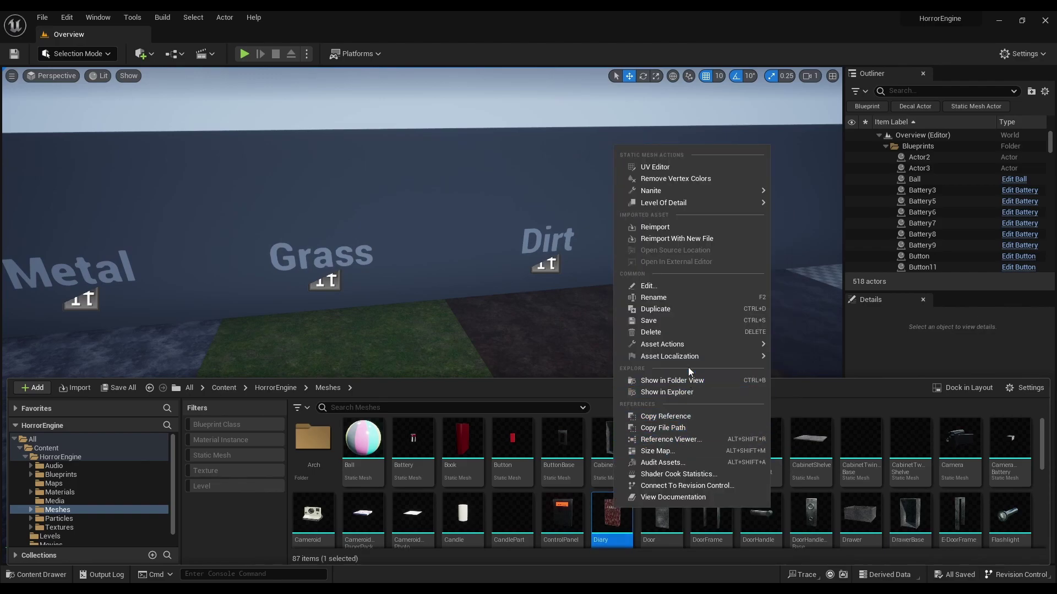
pyautogui.moveTo(687, 348)
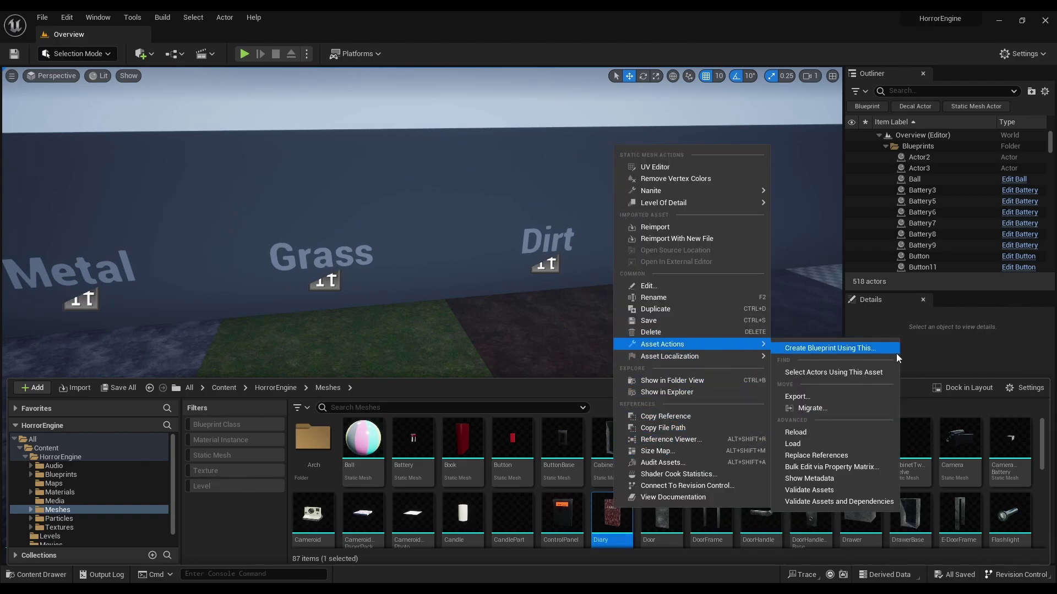
pyautogui.click(830, 410)
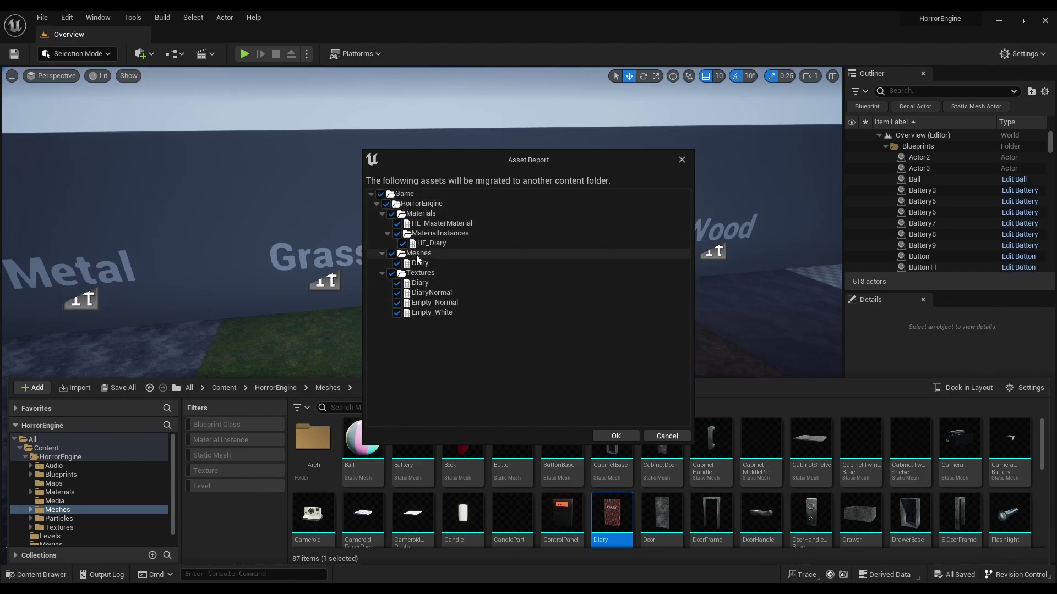
pyautogui.click(397, 283)
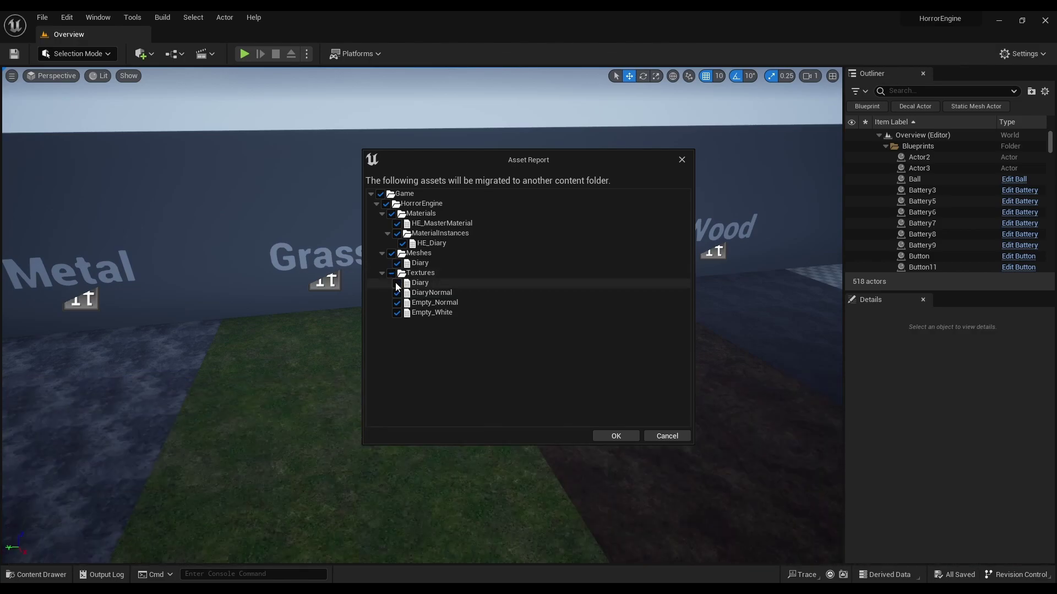
pyautogui.click(397, 293)
pyautogui.click(397, 303)
pyautogui.click(397, 313)
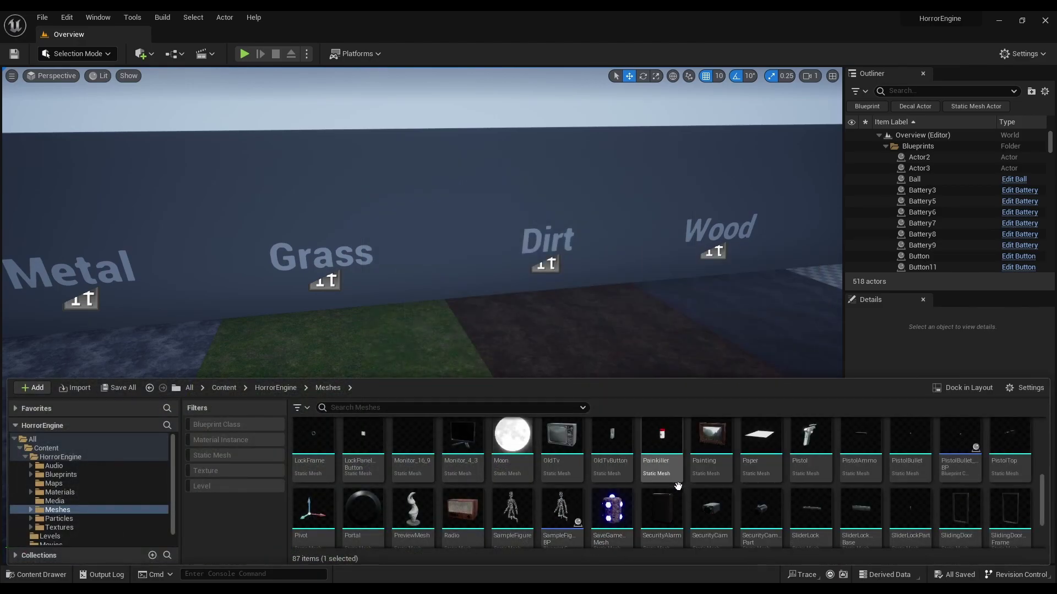
# Start migrating the HorrorEngine project's entire Content folder and accept the asset report with its default selection.
pyautogui.scroll(5, 677, 485)
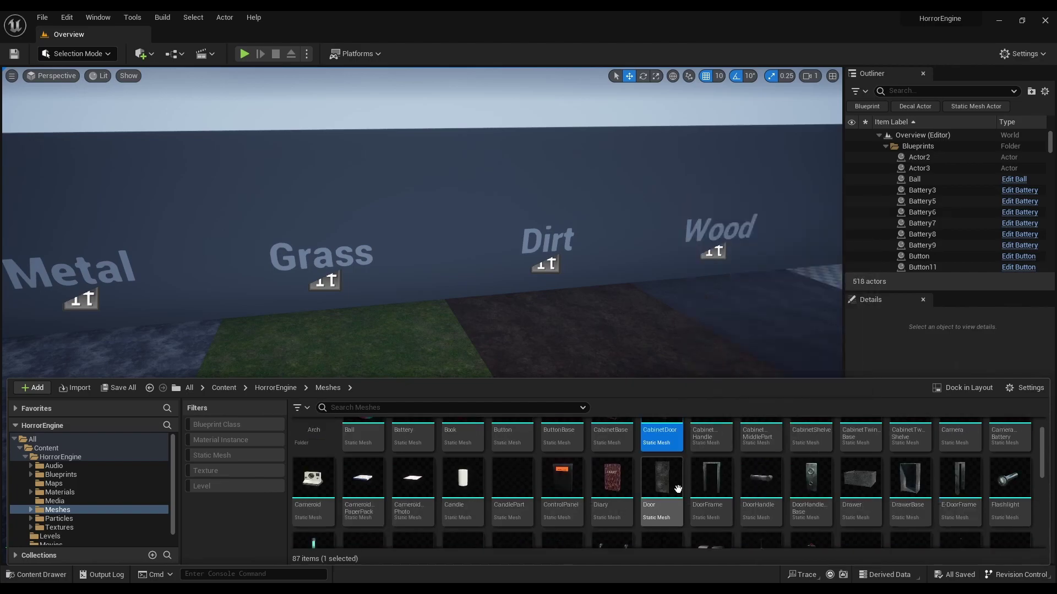
pyautogui.click(275, 387)
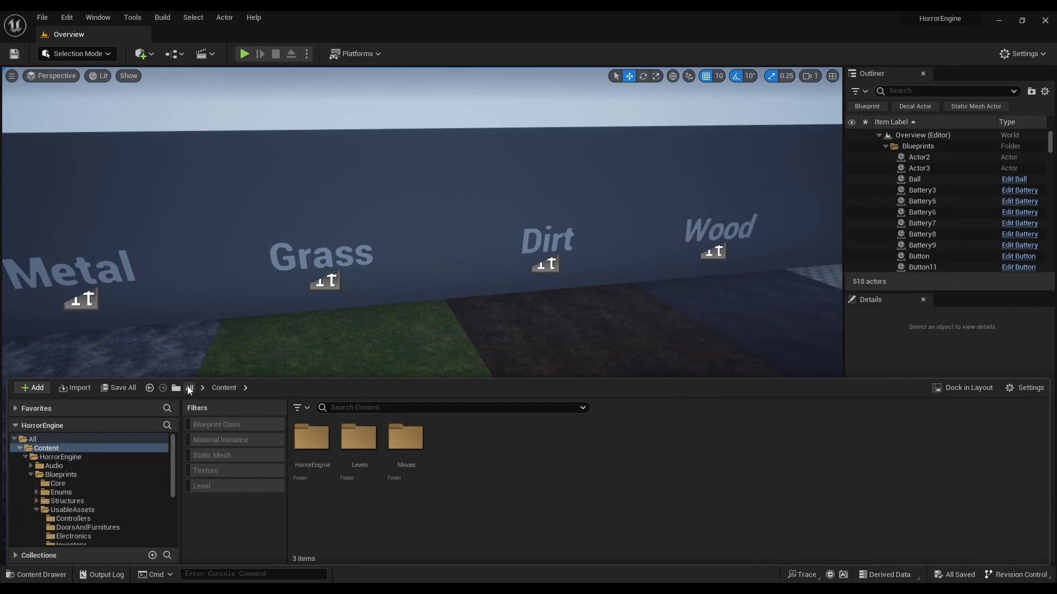
pyautogui.click(188, 387)
pyautogui.rightClick(317, 465)
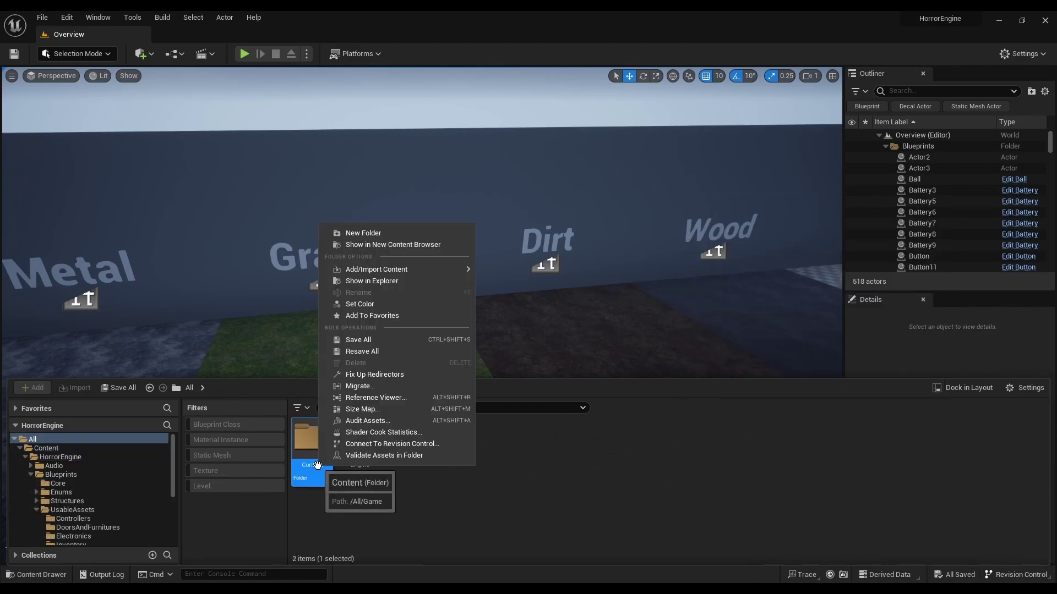
pyautogui.click(444, 384)
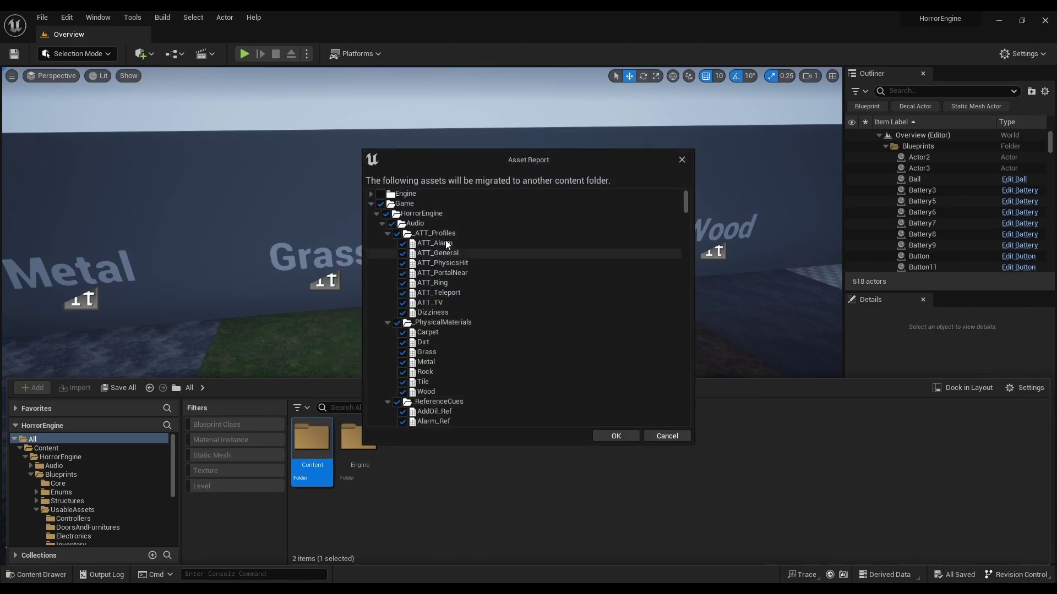
pyautogui.moveTo(691, 203); pyautogui.dragTo(710, 167)
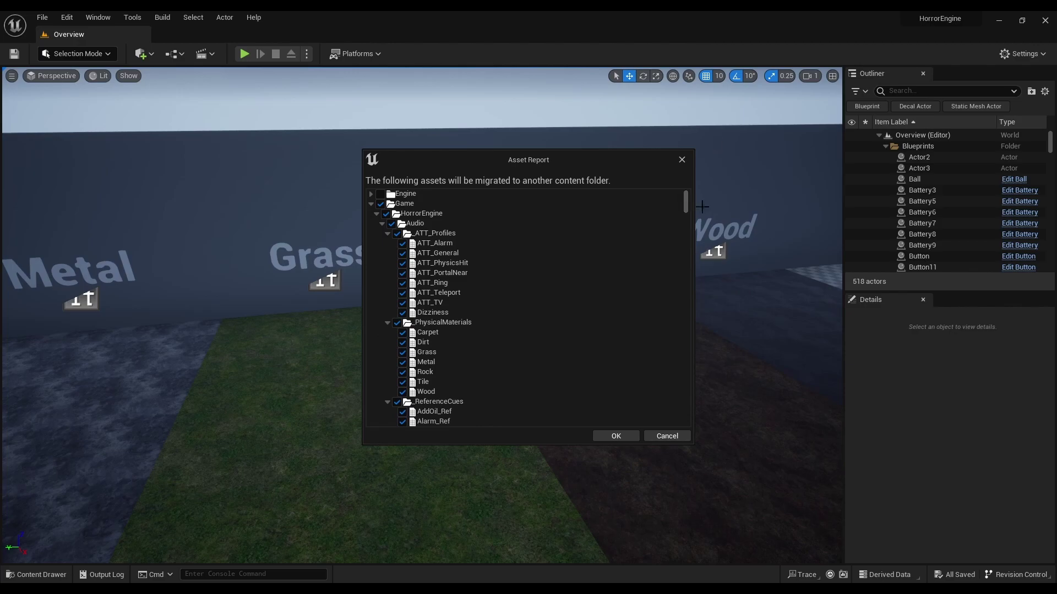
pyautogui.click(616, 436)
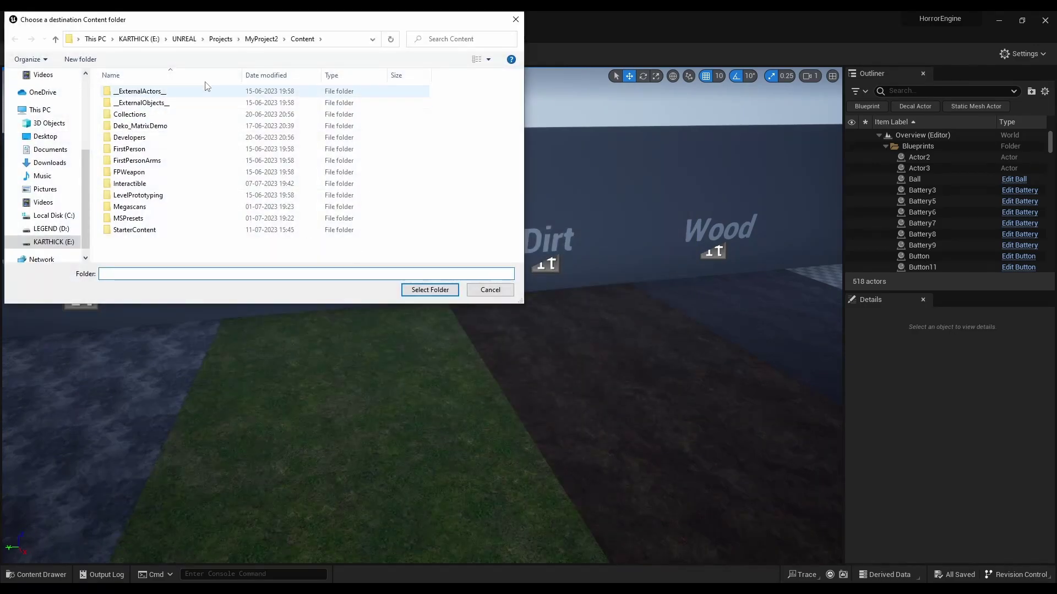
# Choose the Content folder of MyProject2 as the migration destination.
pyautogui.moveTo(281, 21); pyautogui.dragTo(576, 143)
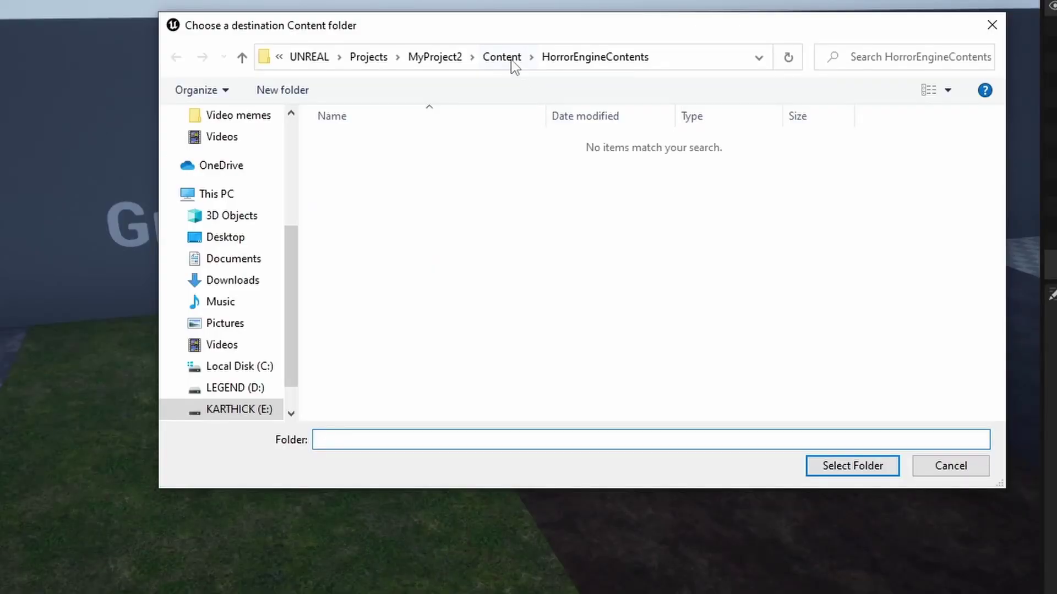
pyautogui.click(515, 158)
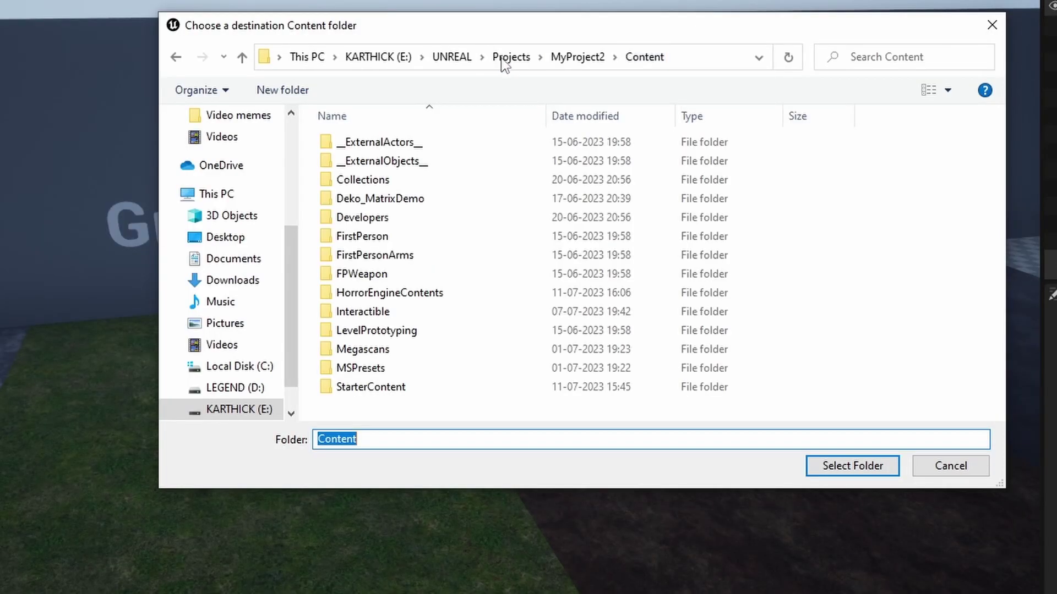
pyautogui.click(845, 468)
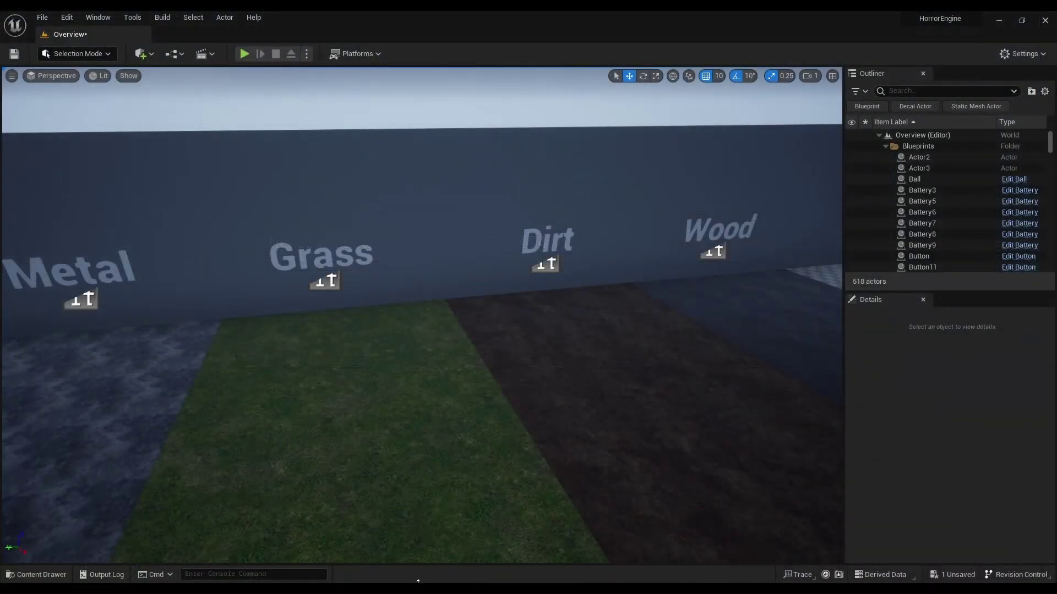
# Switch to the MyProject2 editor and browse its content to the SFX folder inside HorrorEngine's Audio folder.
pyautogui.moveTo(391, 588)
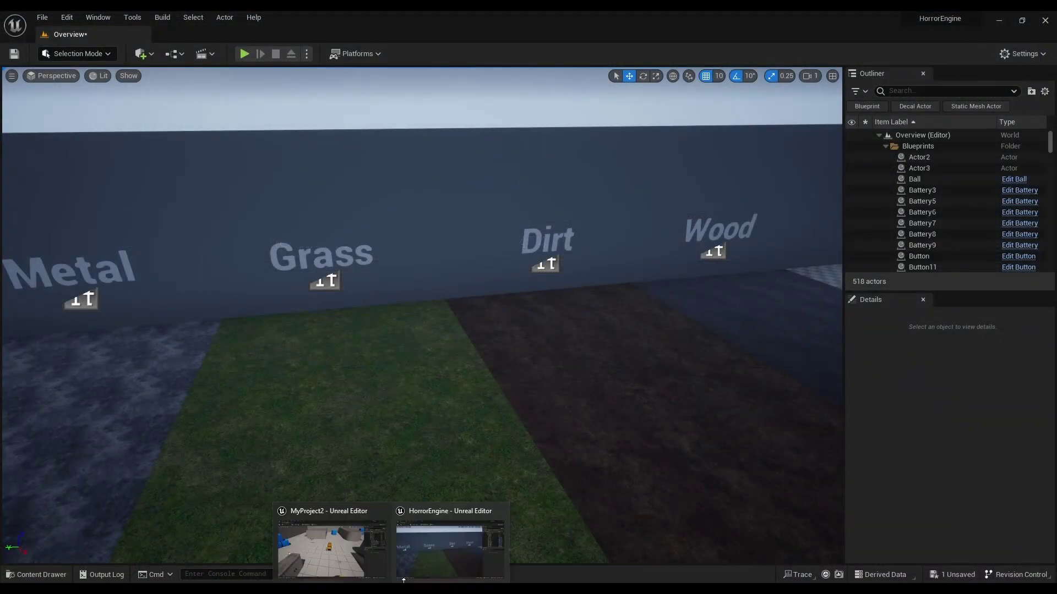
pyautogui.click(301, 531)
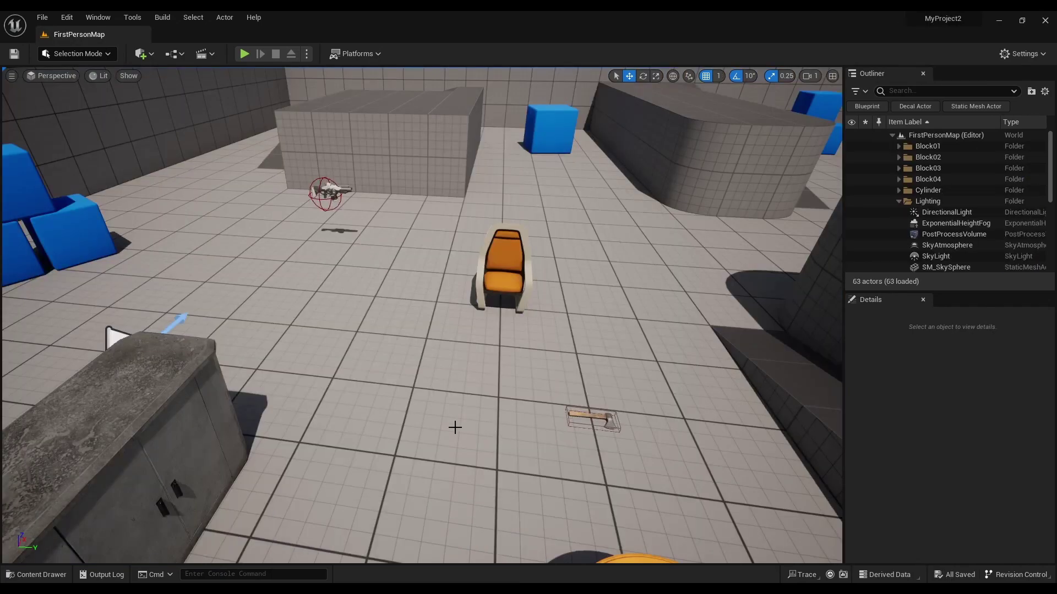
pyautogui.click(47, 577)
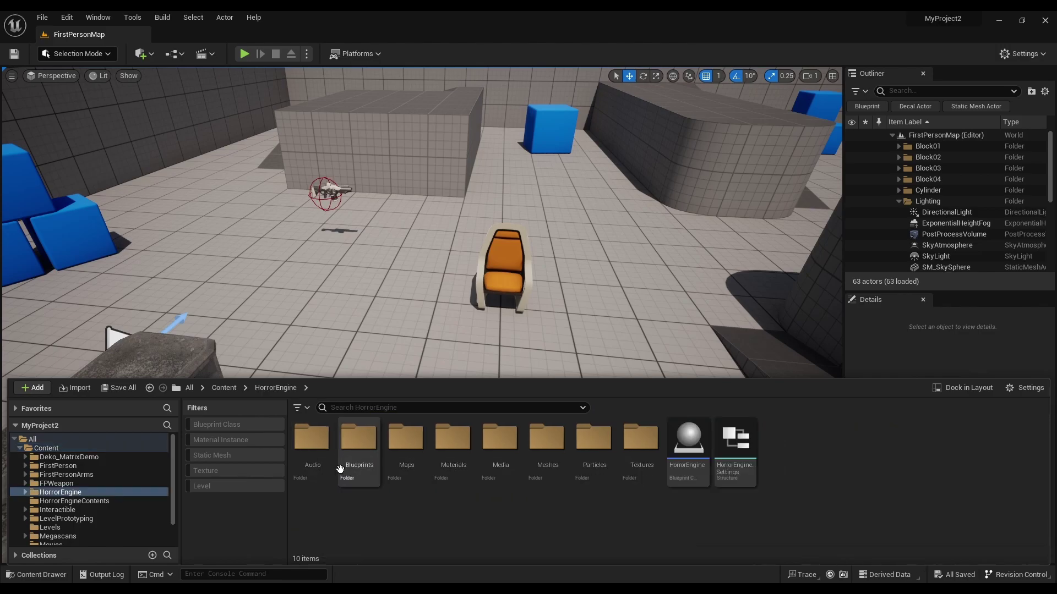
pyautogui.doubleClick(309, 464)
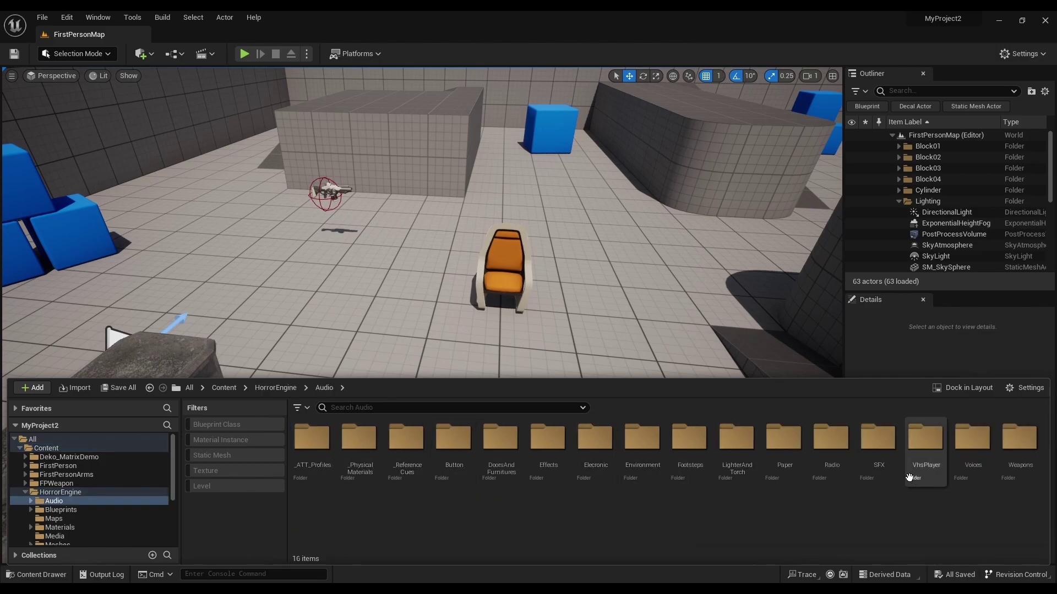
pyautogui.click(882, 460)
pyautogui.doubleClick(897, 482)
# Preview migrated sound waves in the SFX folder, including DiaryUpdate and YouDied.
pyautogui.click(553, 447)
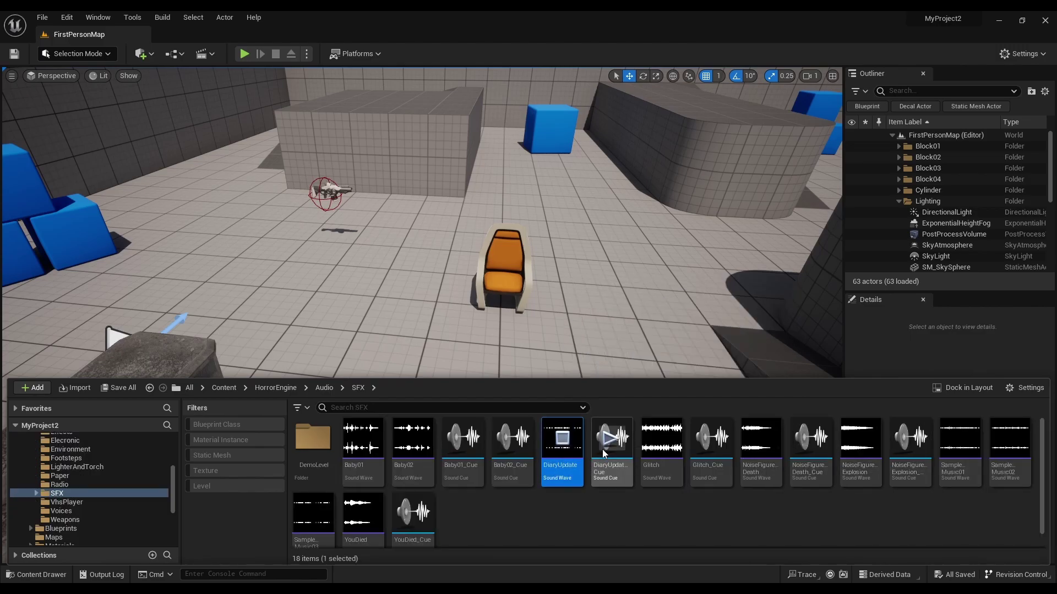
pyautogui.click(414, 442)
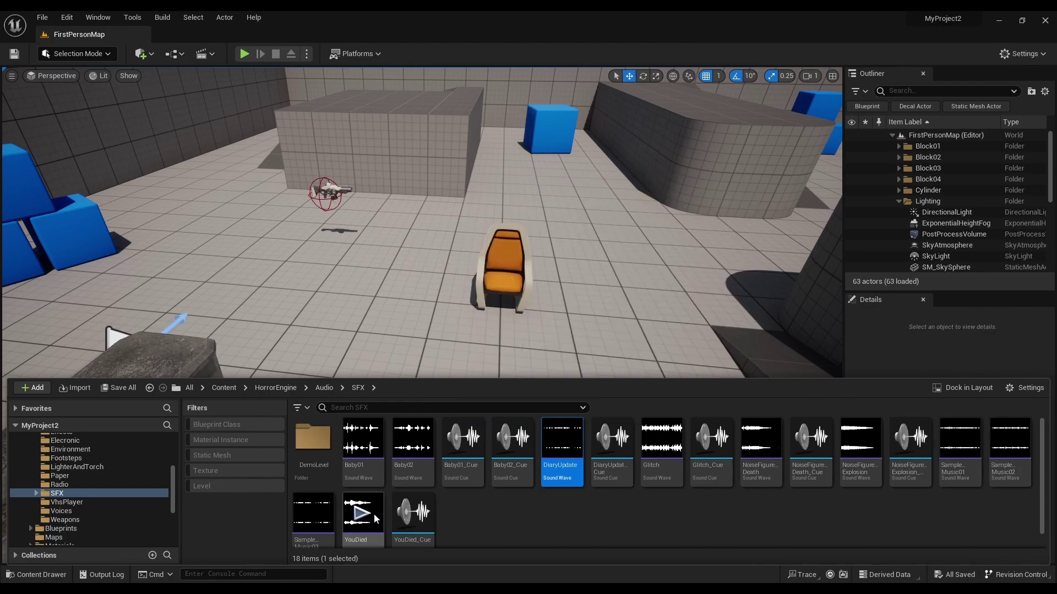
pyautogui.click(843, 458)
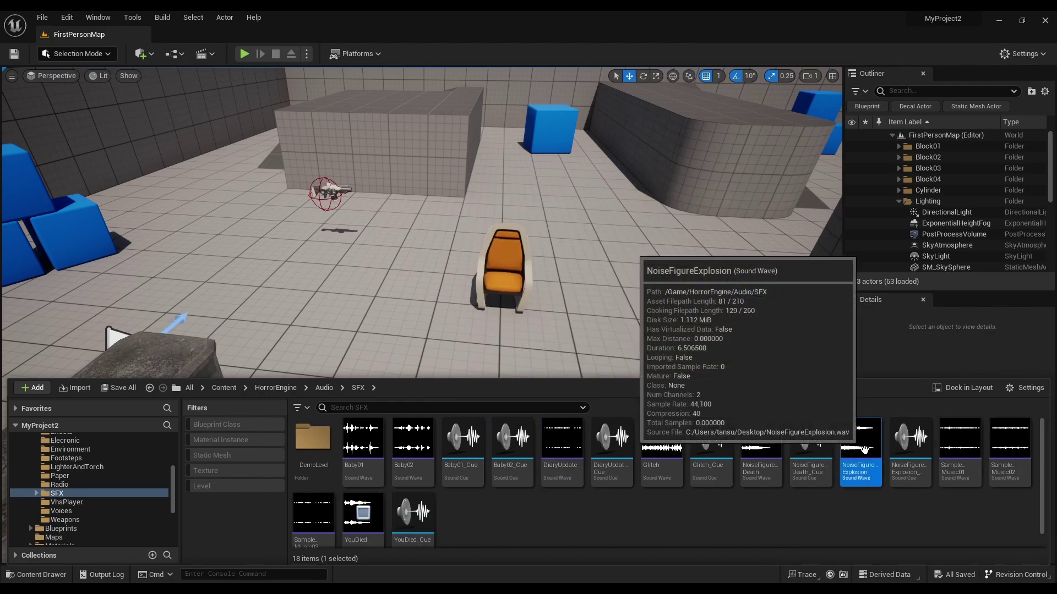
pyautogui.click(649, 516)
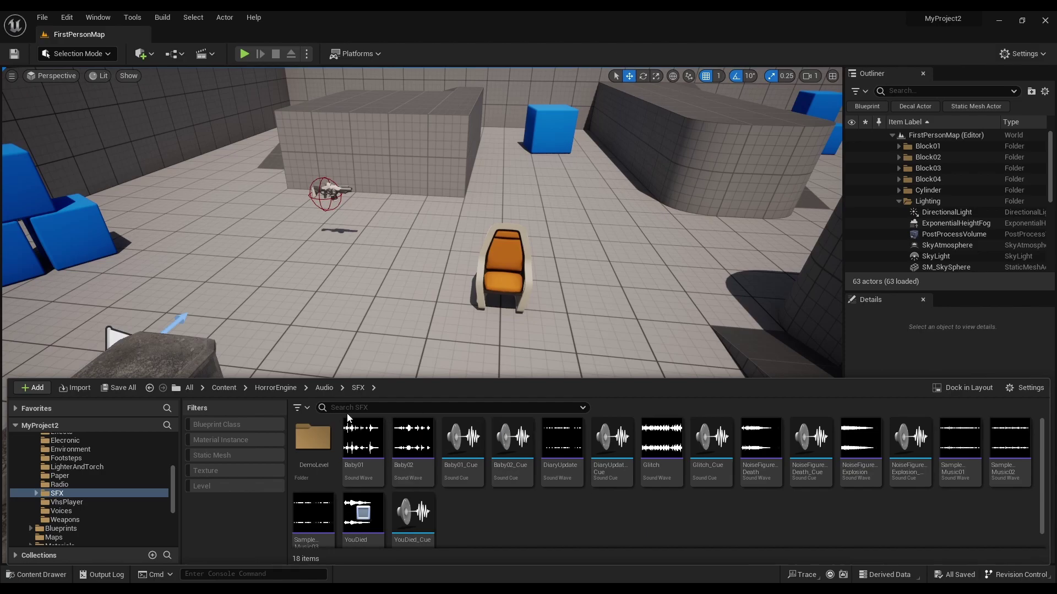
# Browse the migrated static meshes in the HorrorEngine Meshes folder.
pyautogui.click(286, 388)
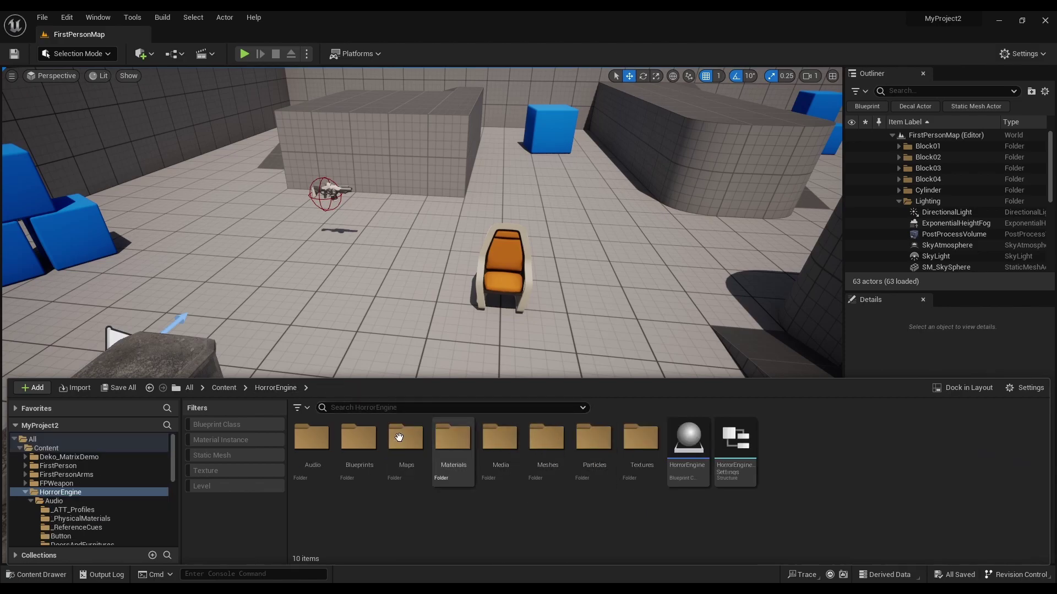
pyautogui.doubleClick(550, 440)
pyautogui.scroll(-6, 791, 489)
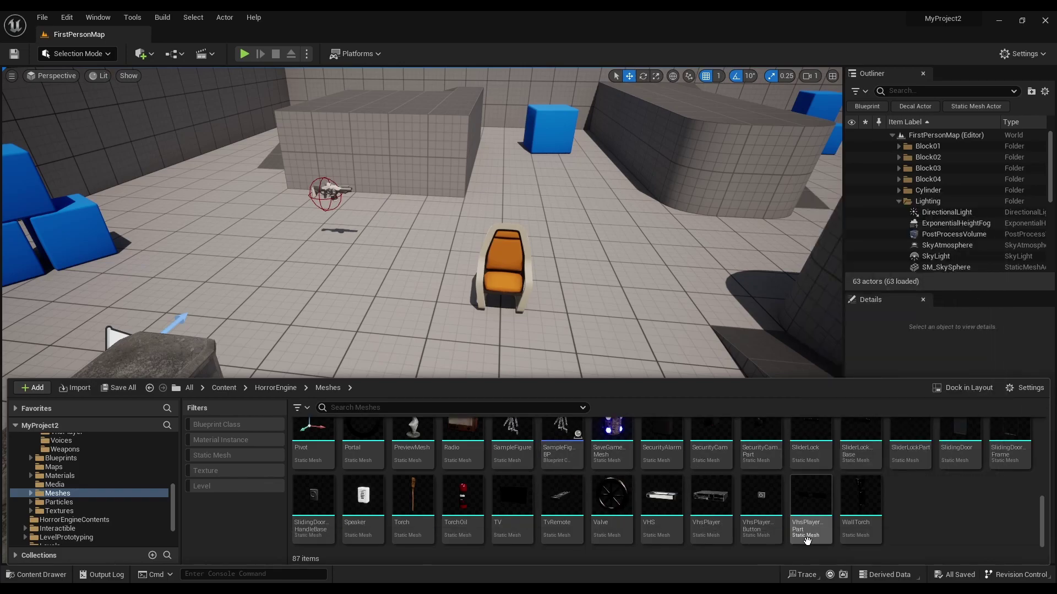
# Place the VhsPlayer mesh on the floor near the orange chair and undo the placement.
pyautogui.click(703, 536)
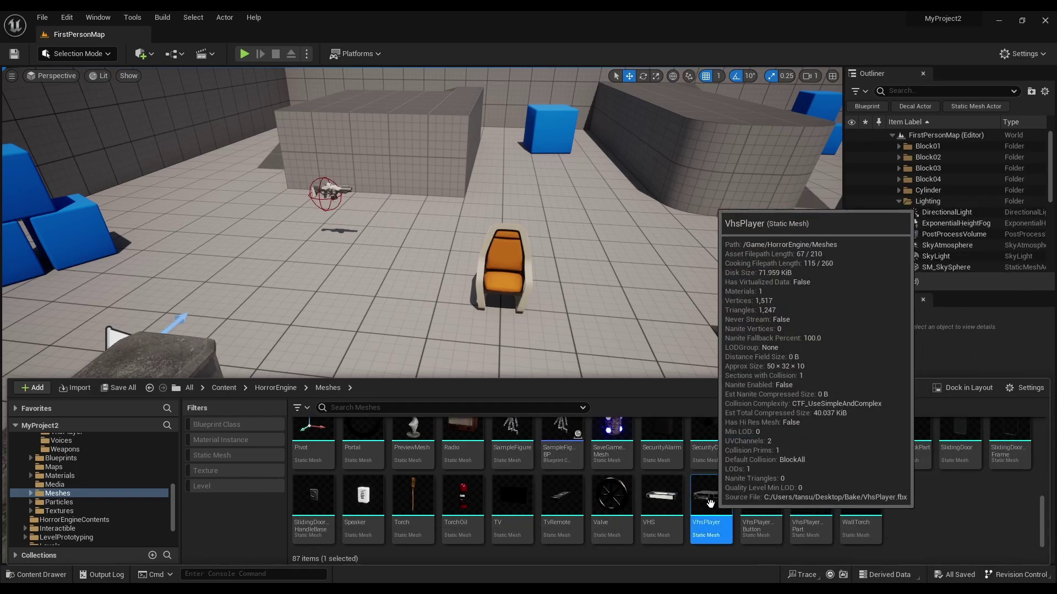
pyautogui.moveTo(707, 498); pyautogui.dragTo(603, 304)
pyautogui.scroll(-1, 603, 304)
pyautogui.press('w')
pyautogui.moveTo(603, 304); pyautogui.dragTo(562, 346, button='right')
pyautogui.scroll(-1, 583, 341)
pyautogui.press('d')
pyautogui.press('s')
pyautogui.press('a')
pyautogui.hotkey('ctrl', 'z')
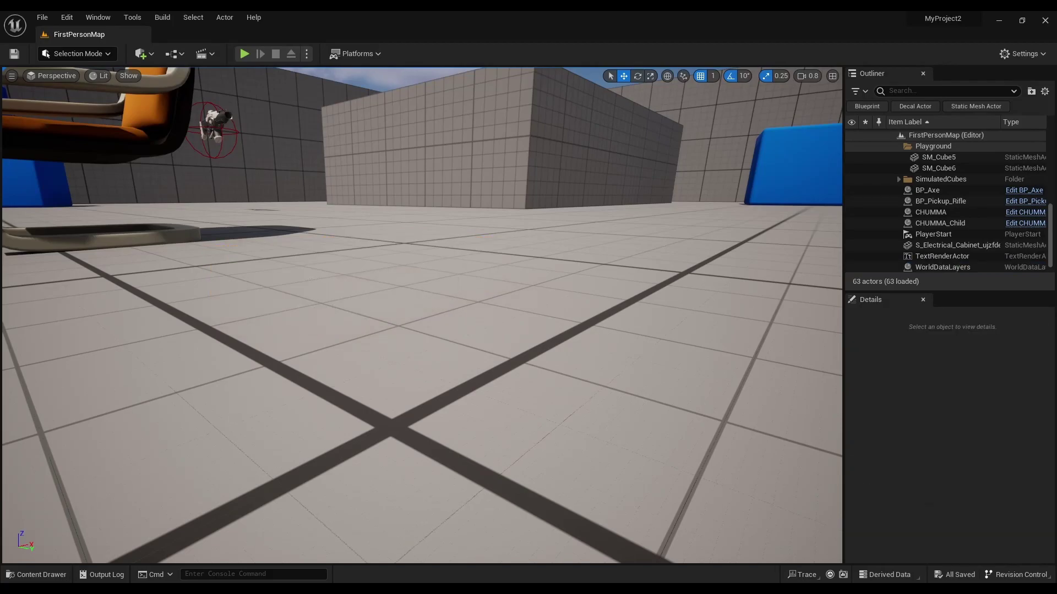
# Place another mesh from the Meshes folder in the level near the orange chair and delete it.
pyautogui.click(36, 574)
pyautogui.scroll(8, 510, 438)
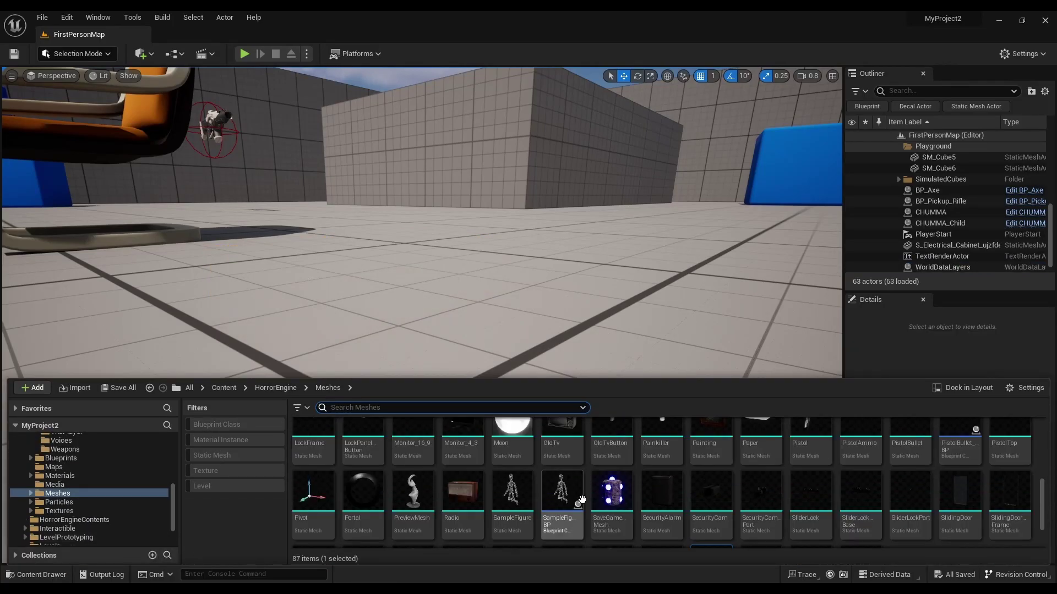
pyautogui.moveTo(512, 544); pyautogui.dragTo(439, 296)
pyautogui.moveTo(438, 296); pyautogui.dragTo(456, 287, button='right')
pyautogui.press('s')
pyautogui.press('w')
pyautogui.press('s')
pyautogui.moveTo(440, 273); pyautogui.dragTo(454, 111)
pyautogui.press('Delete')
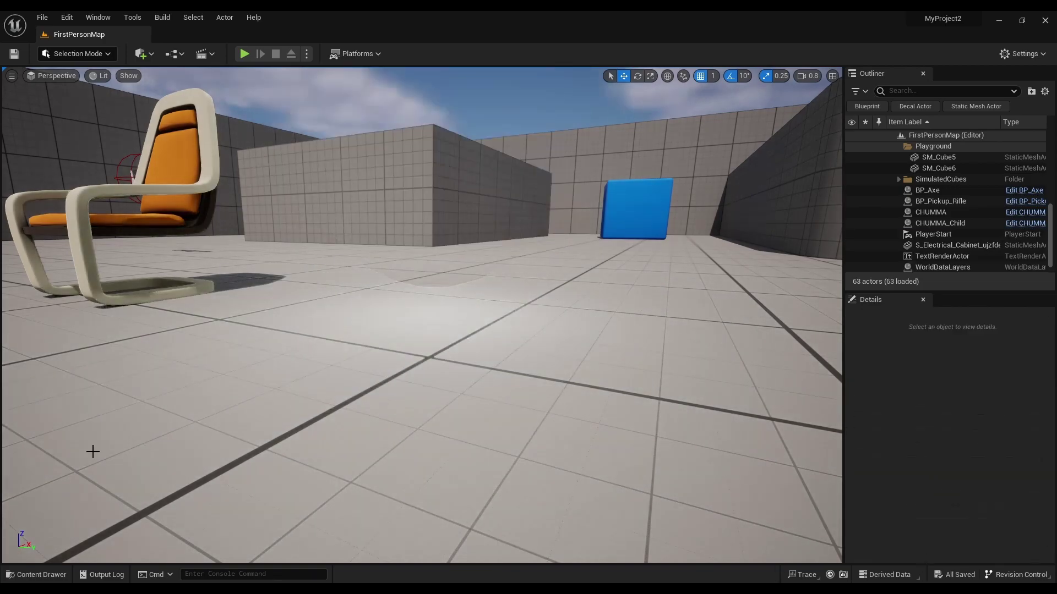
pyautogui.click(36, 574)
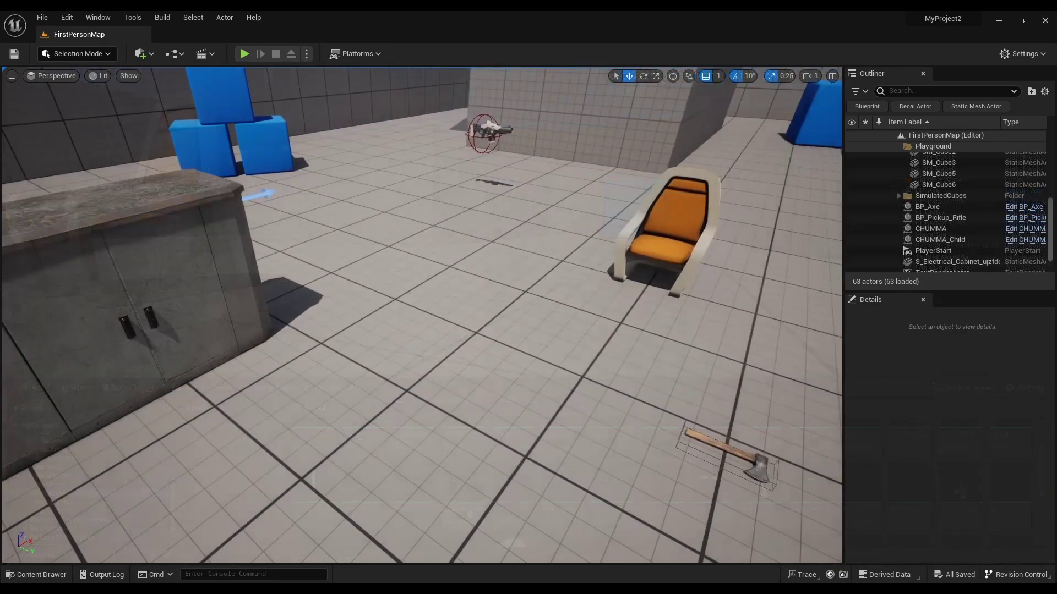
pyautogui.press('s')
pyautogui.moveTo(463, 289); pyautogui.dragTo(471, 290, button='right')
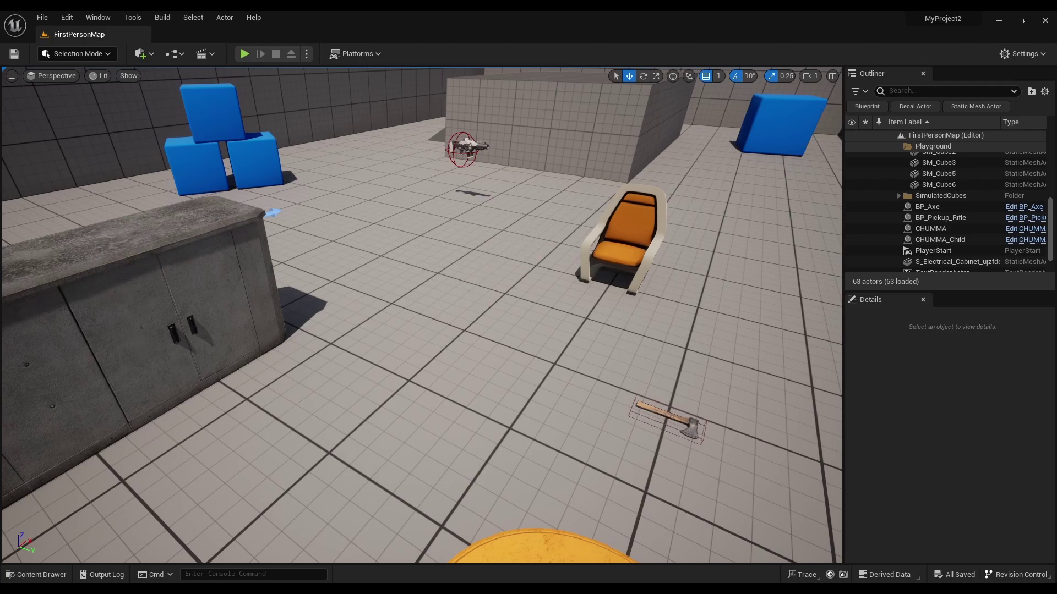
# Open the folder "UE5 Highlight object on sight 07.07.2023" inside Patreon Files in File Explorer and look at its asset files.
pyautogui.press('super+e')
pyautogui.click(567, 309)
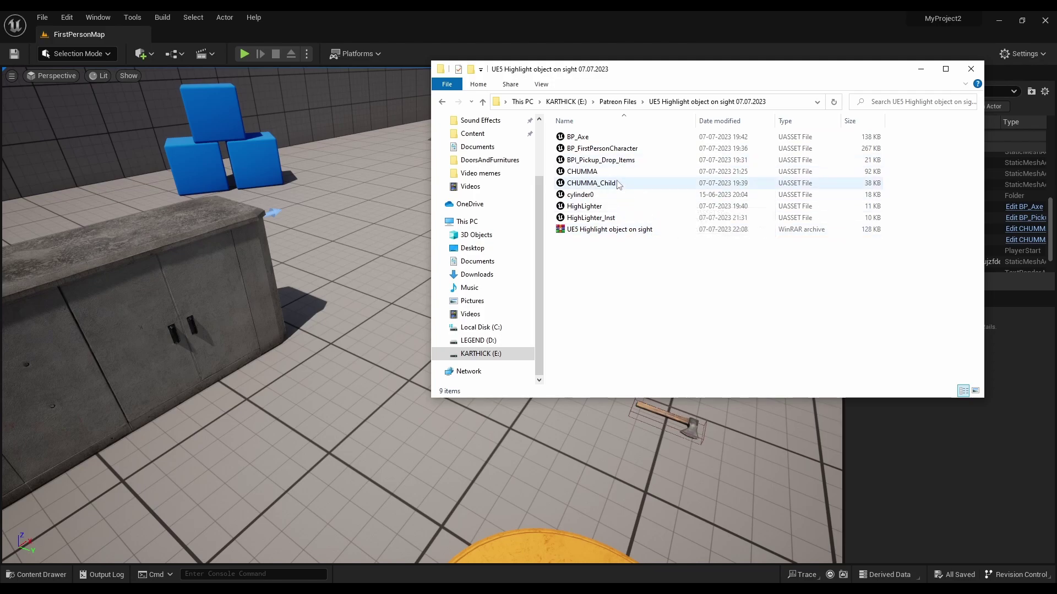
pyautogui.click(602, 139)
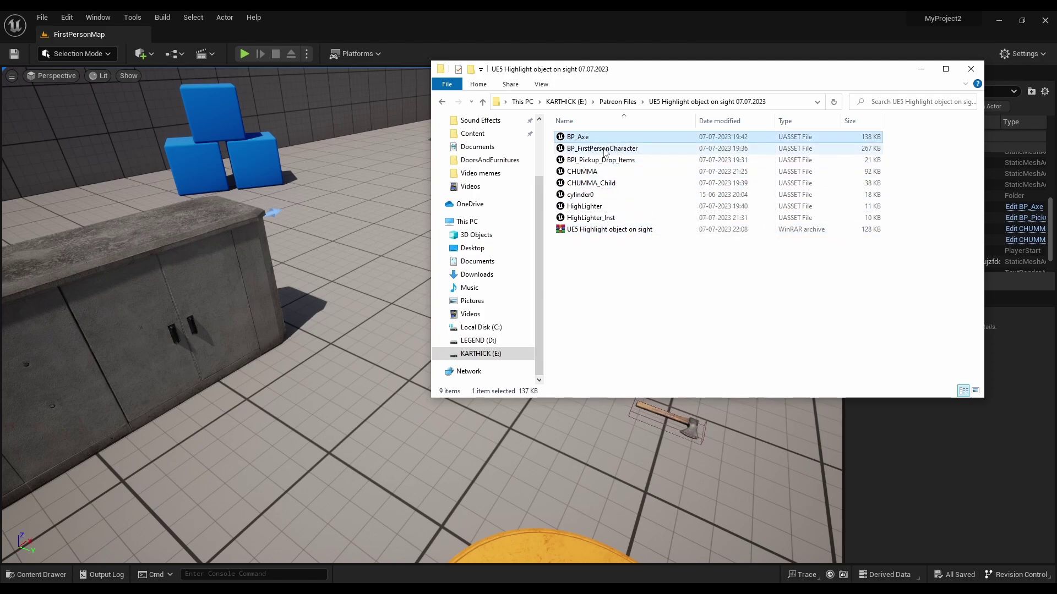
pyautogui.click(605, 150)
# Copy the eight UASSET files from BP_Axe to HighLighter_Inst, leaving out the WinRAR archive.
pyautogui.moveTo(903, 148)
pyautogui.mouseDown()
pyautogui.moveTo(820, 218)
pyautogui.moveTo(718, 206)
pyautogui.mouseUp()
pyautogui.click(616, 279)
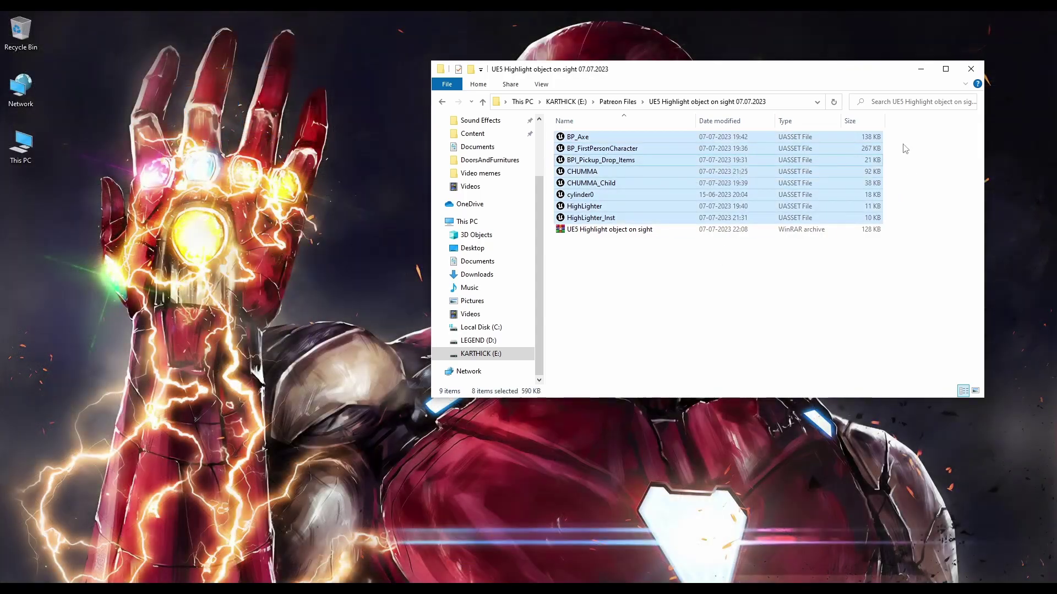
pyautogui.moveTo(893, 135)
pyautogui.mouseDown()
pyautogui.moveTo(880, 138)
pyautogui.moveTo(834, 220)
pyautogui.mouseUp()
pyautogui.rightClick(814, 197)
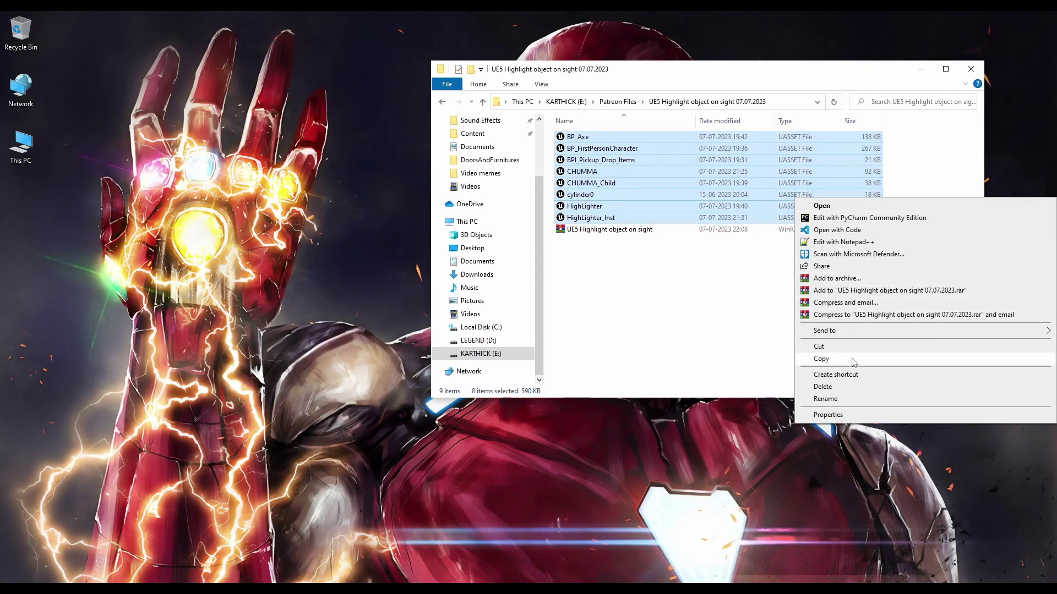
pyautogui.click(820, 357)
# Go to Projects\MyProject2\Content on the E: drive and create a folder named SharedCONTENTS there.
pyautogui.click(618, 102)
pyautogui.click(566, 101)
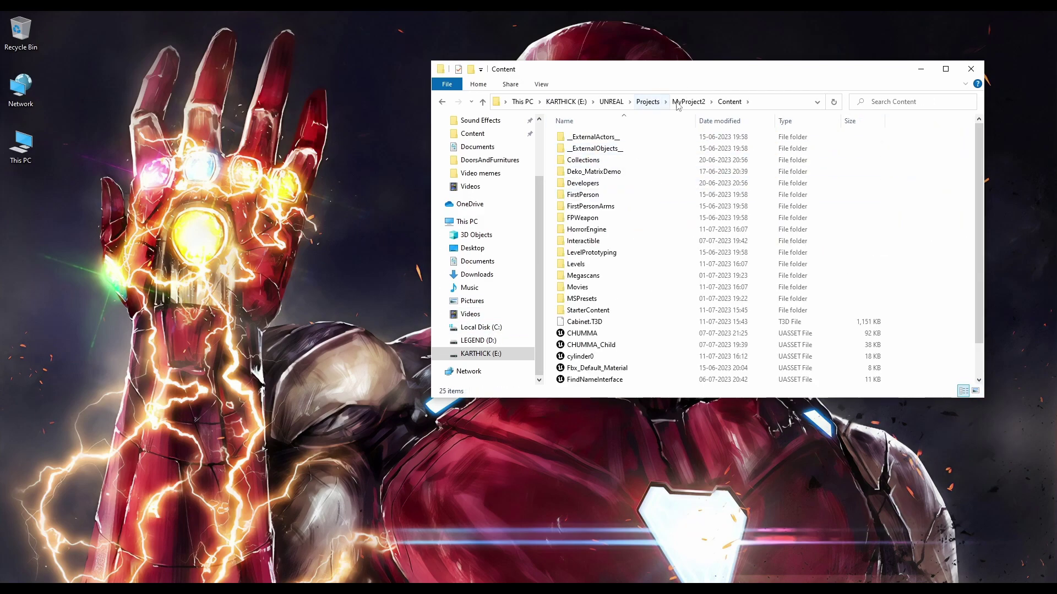
pyautogui.scroll(-1, 868, 286)
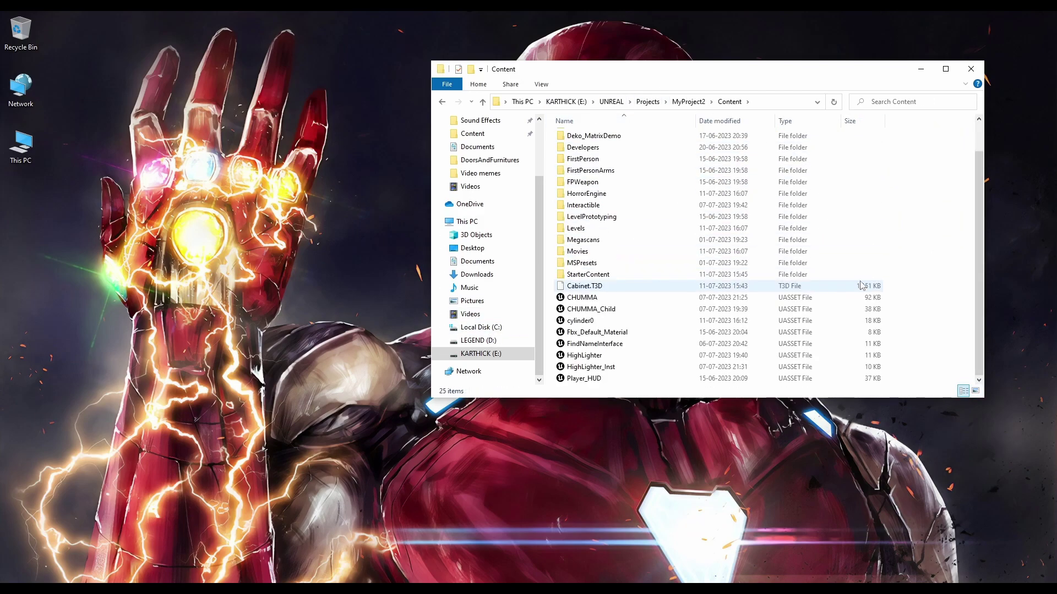
pyautogui.rightClick(902, 236)
pyautogui.moveTo(906, 381)
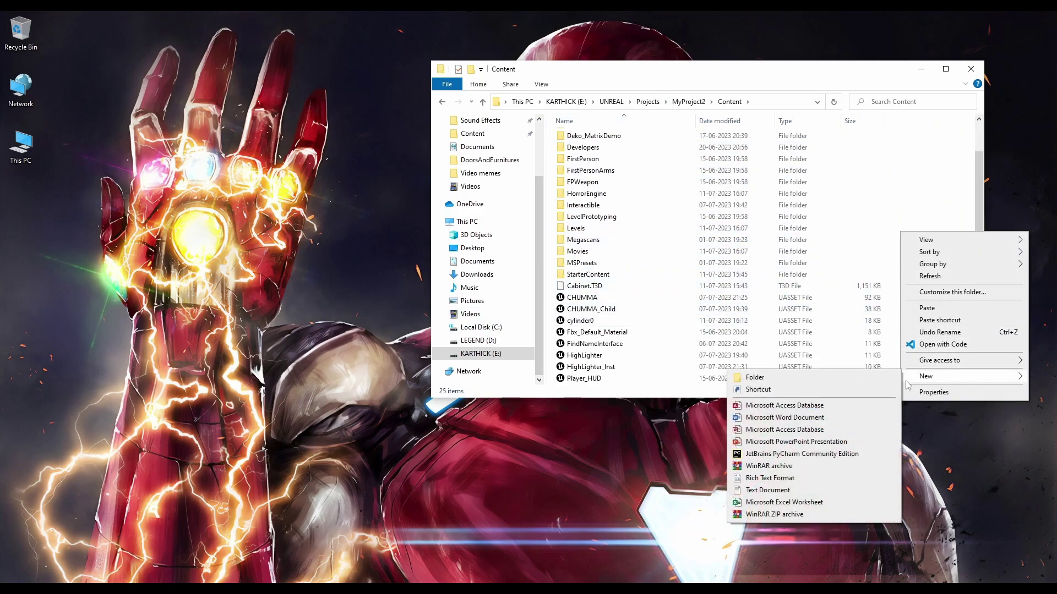
pyautogui.click(813, 380)
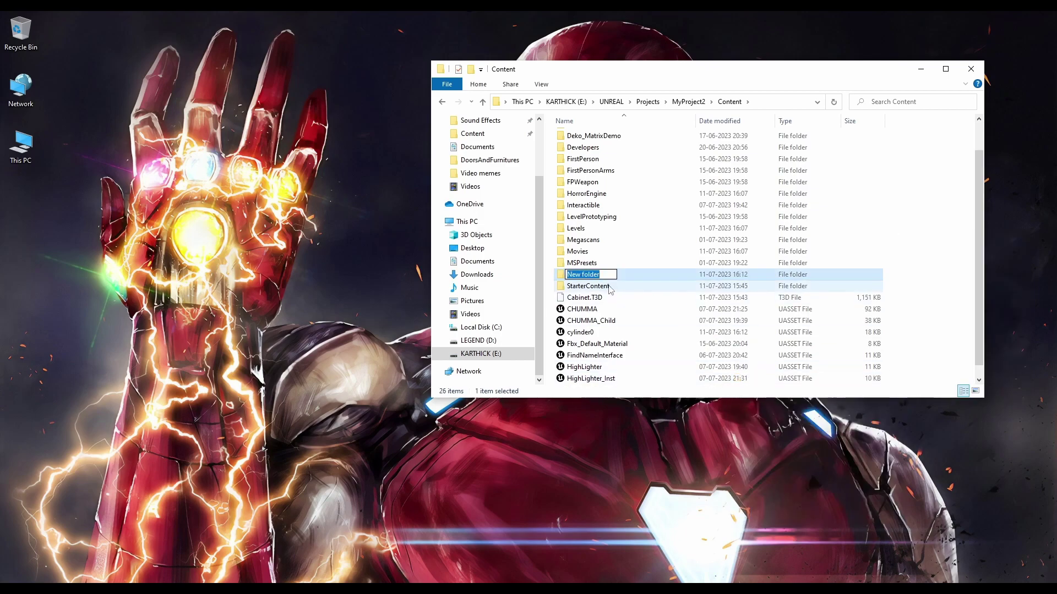
pyautogui.press('Return')
# Paste the copied UASSET files into the SharedCONTENTS folder and close the File Explorer window.
pyautogui.rightClick(608, 286)
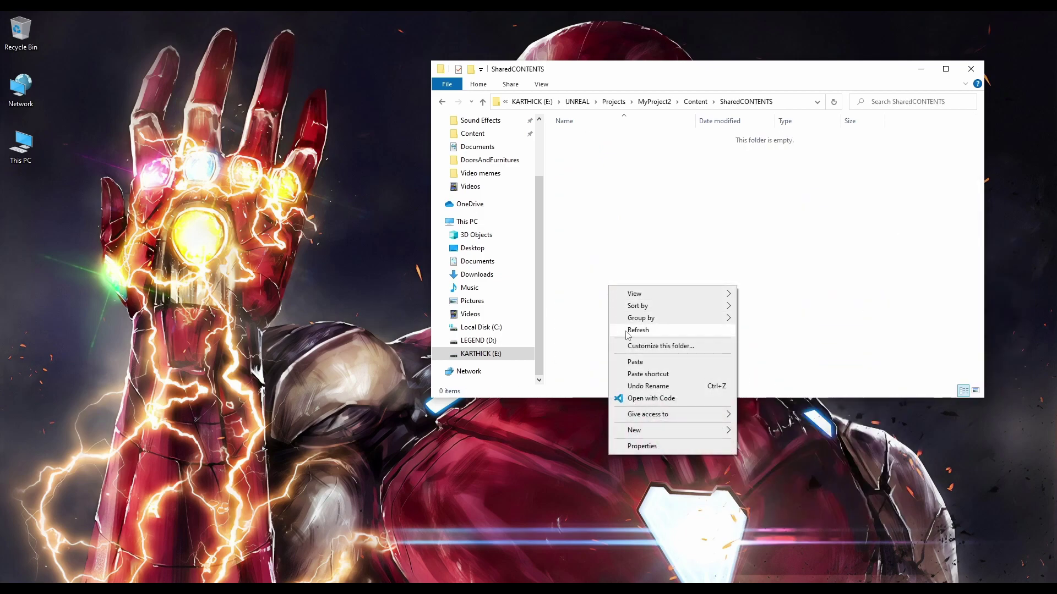
pyautogui.click(635, 362)
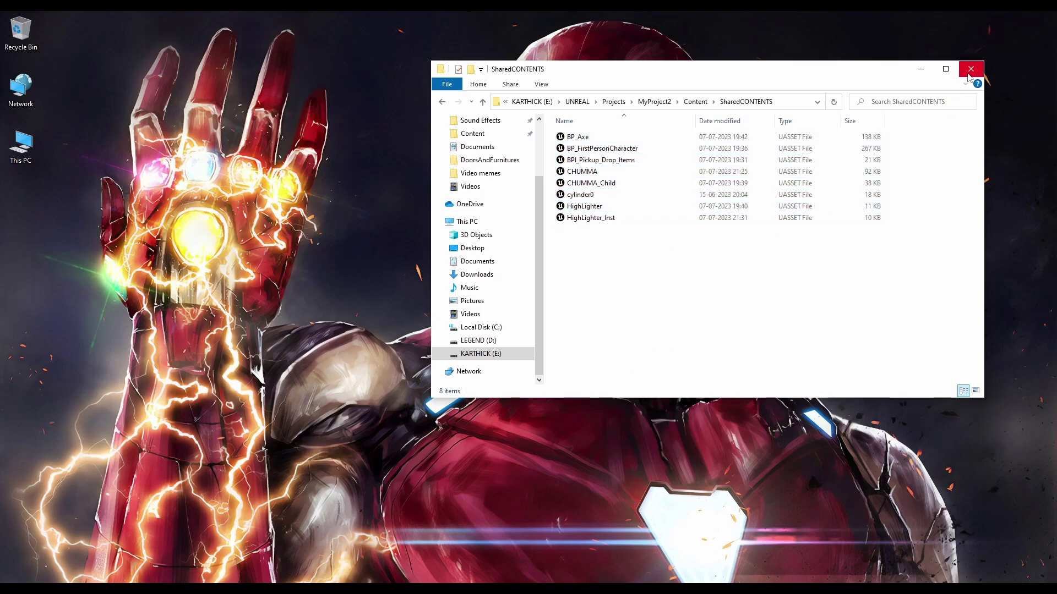
pyautogui.click(971, 69)
# Switch to Unreal Editor with MyProject2 and open the SharedCONTENTS folder among the project's content.
pyautogui.press('super')
pyautogui.click(281, 420)
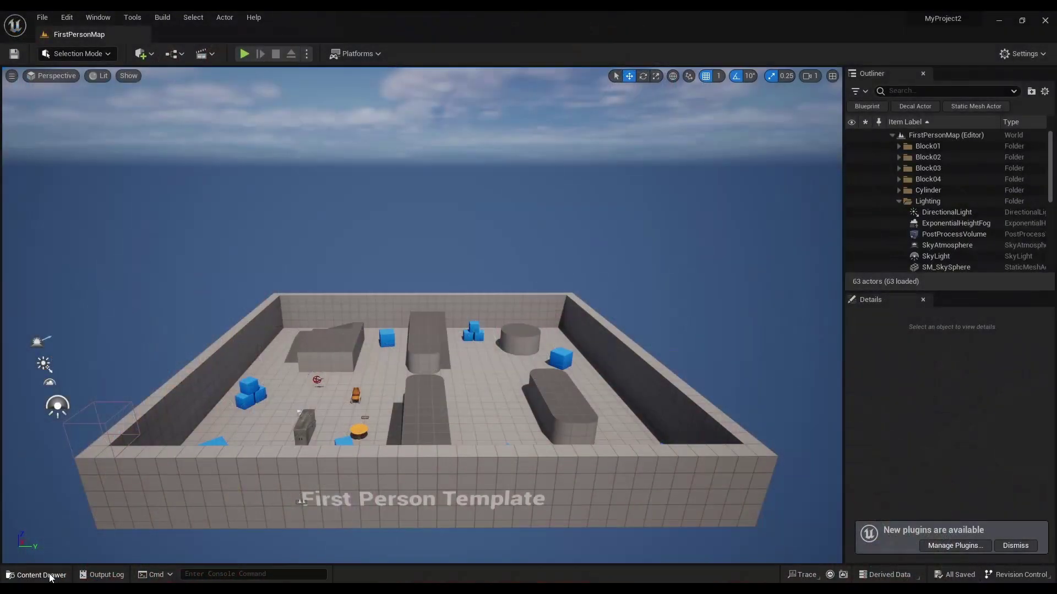
pyautogui.click(36, 574)
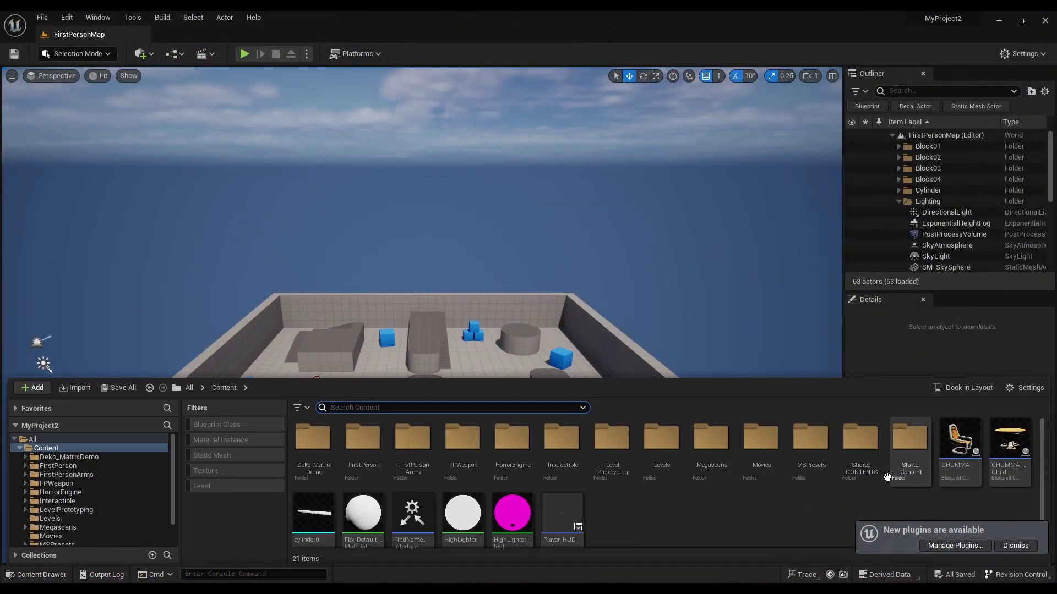
pyautogui.doubleClick(866, 467)
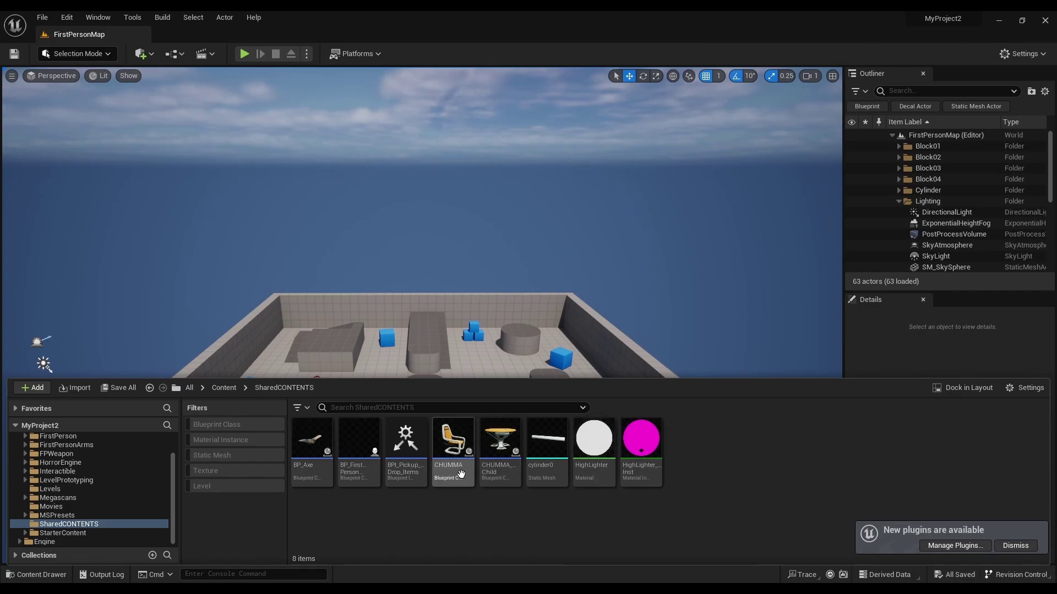
# Place the CHUMMA chair blueprint from SharedCONTENTS on the level floor and focus the view on it.
pyautogui.moveTo(437, 465); pyautogui.dragTo(286, 382)
pyautogui.press('f')
pyautogui.moveTo(509, 327)
pyautogui.mouseDown(button='right')
pyautogui.moveTo(617, 330)
pyautogui.moveTo(539, 334)
pyautogui.moveTo(457, 317)
pyautogui.moveTo(440, 322)
pyautogui.moveTo(443, 369)
pyautogui.moveTo(540, 344)
pyautogui.moveTo(484, 330)
pyautogui.moveTo(512, 319)
pyautogui.mouseUp(button='right')
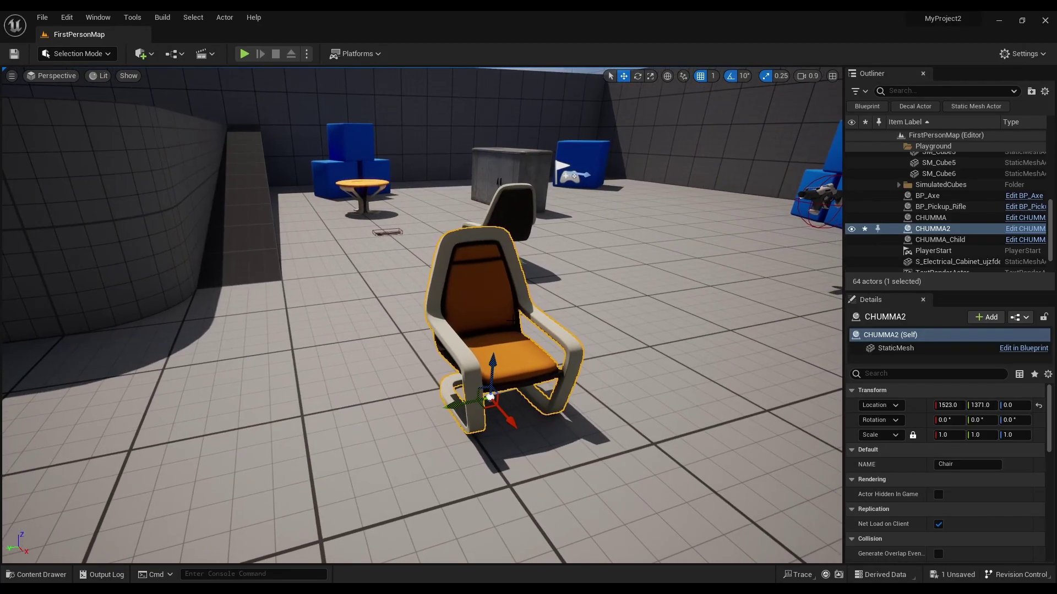